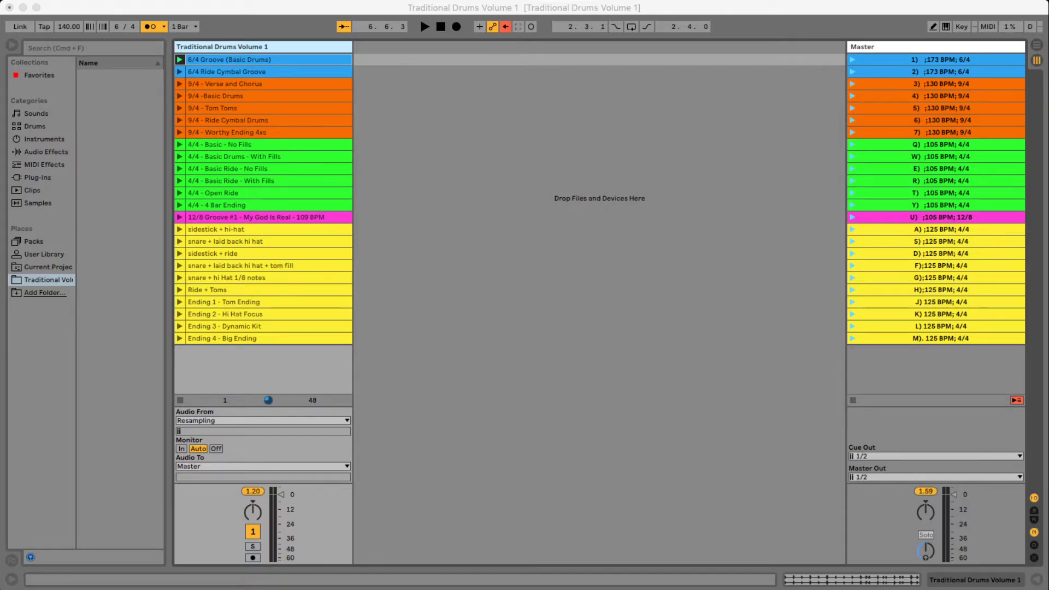
Launch the 173 BPM scene with the 6/4 Groove (Basic Drums) clip and show the clip's sample view.
{"action": "double_click", "coordinate": [229, 59]}
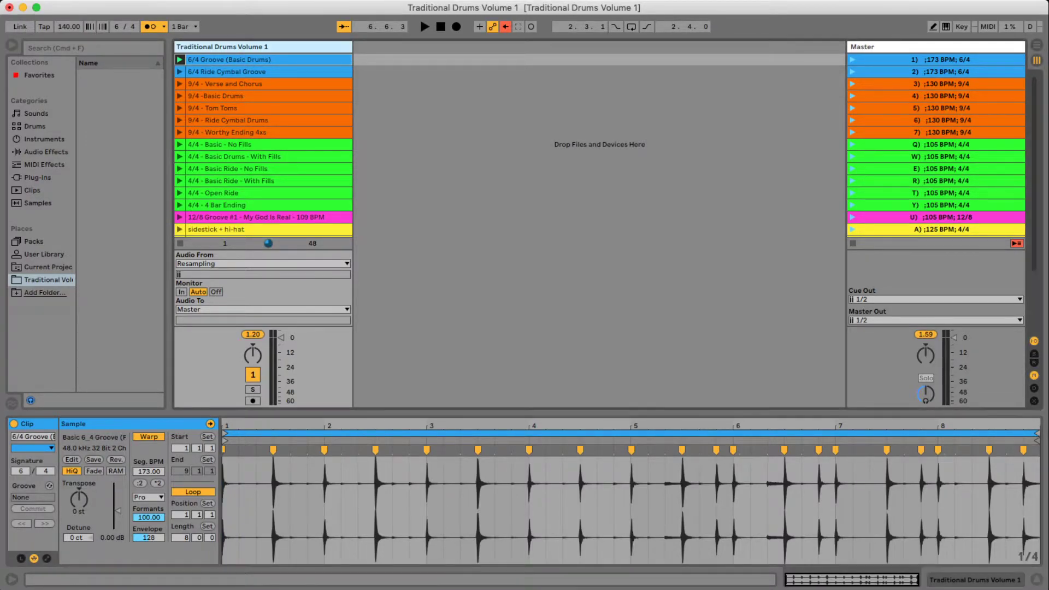
{"action": "key", "text": "shift+Tab"}
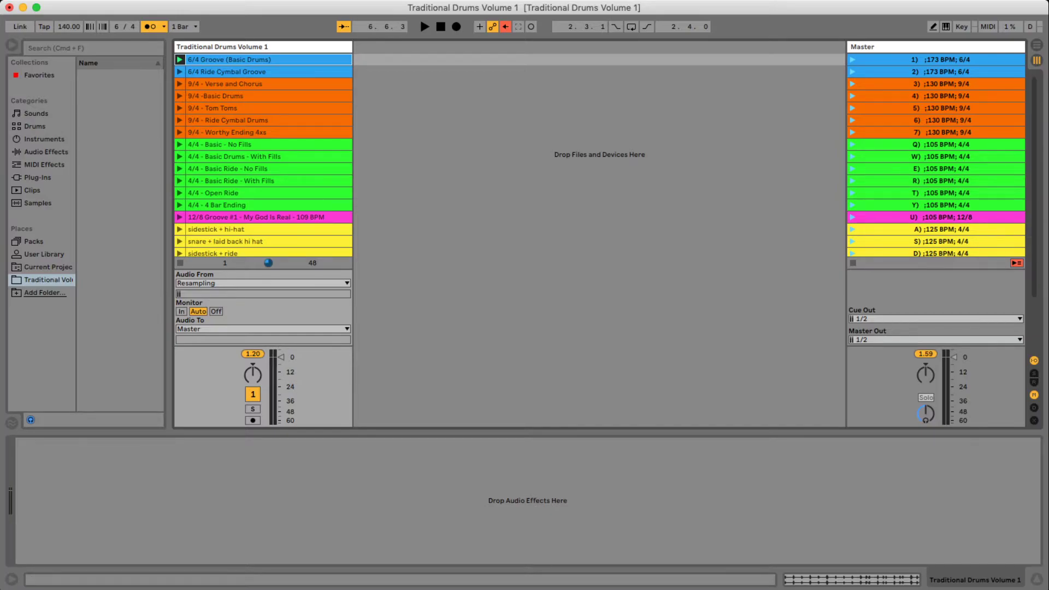
{"action": "key", "text": "1"}
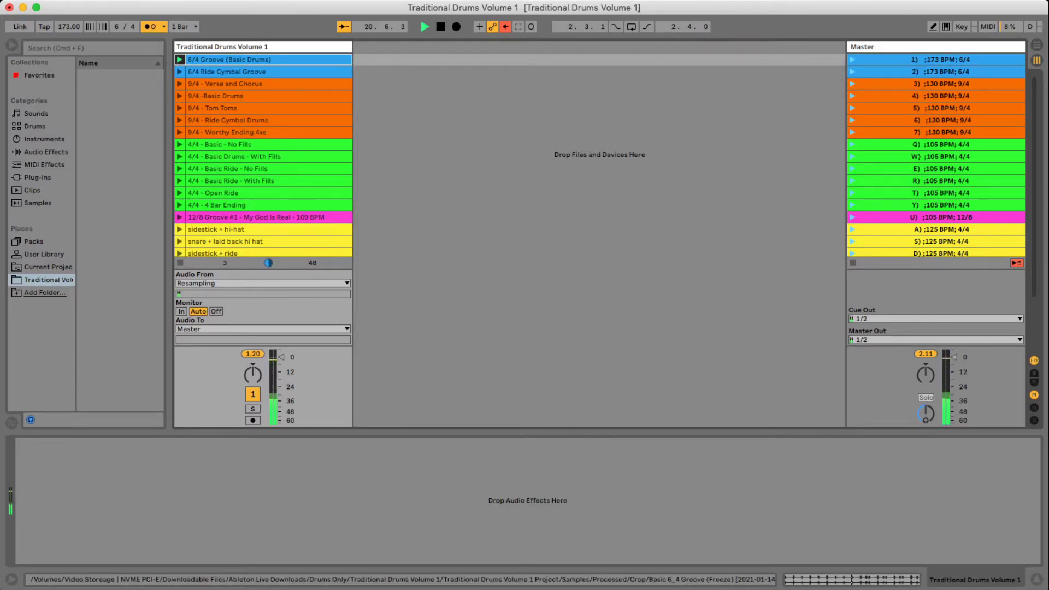
{"action": "key", "text": "shift+Tab"}
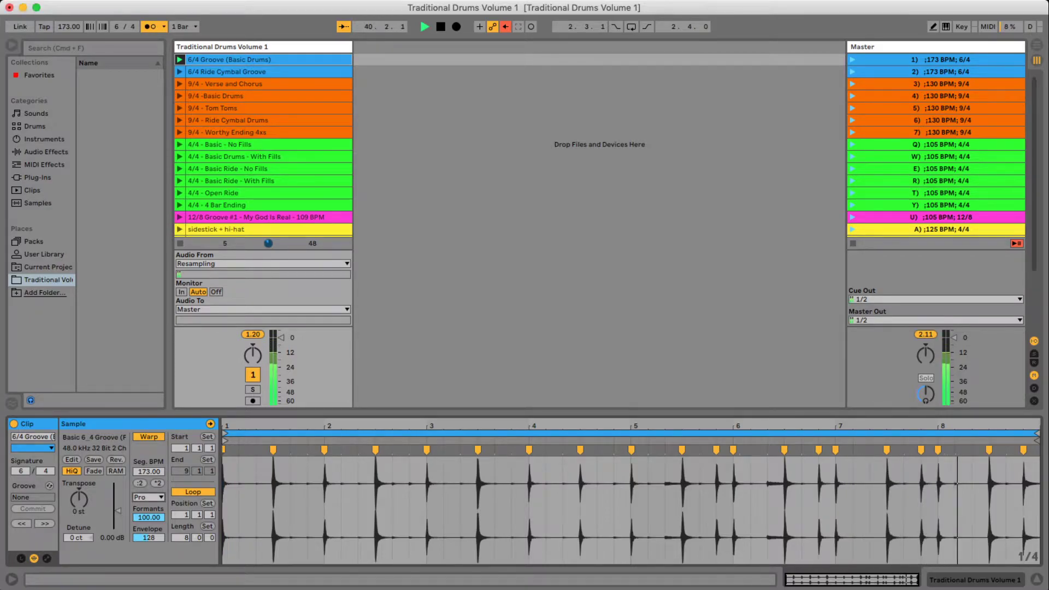
Lower the tempo to 148 BPM and compare the clip's Beats and Complex Pro warp modes, ending on Beats with playback stopped.
{"action": "left_click", "coordinate": [149, 497]}
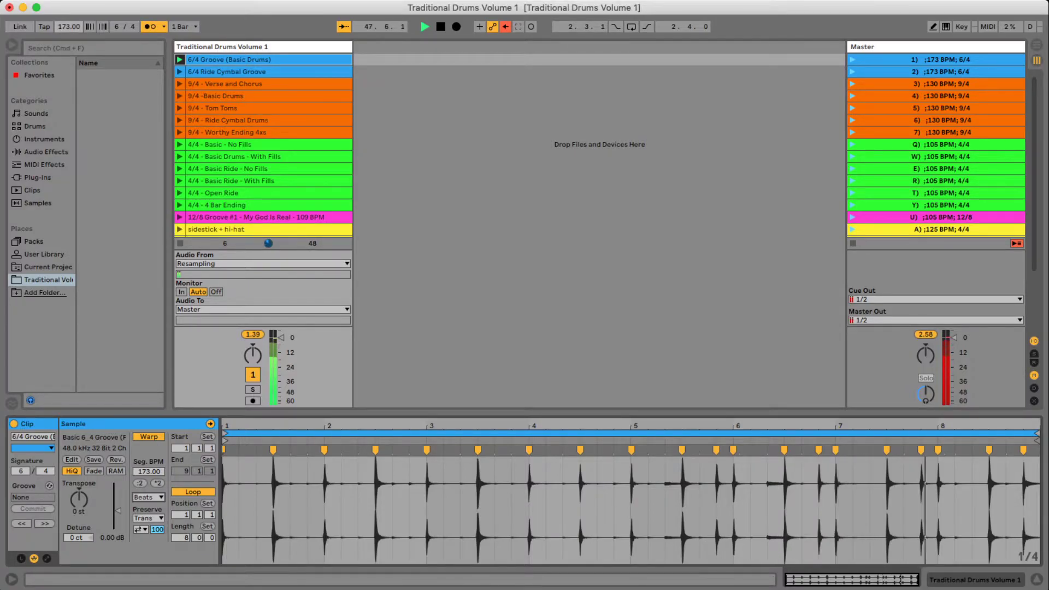
{"action": "left_click_drag", "start_coordinate": [69, 27], "coordinate": [68, 62]}
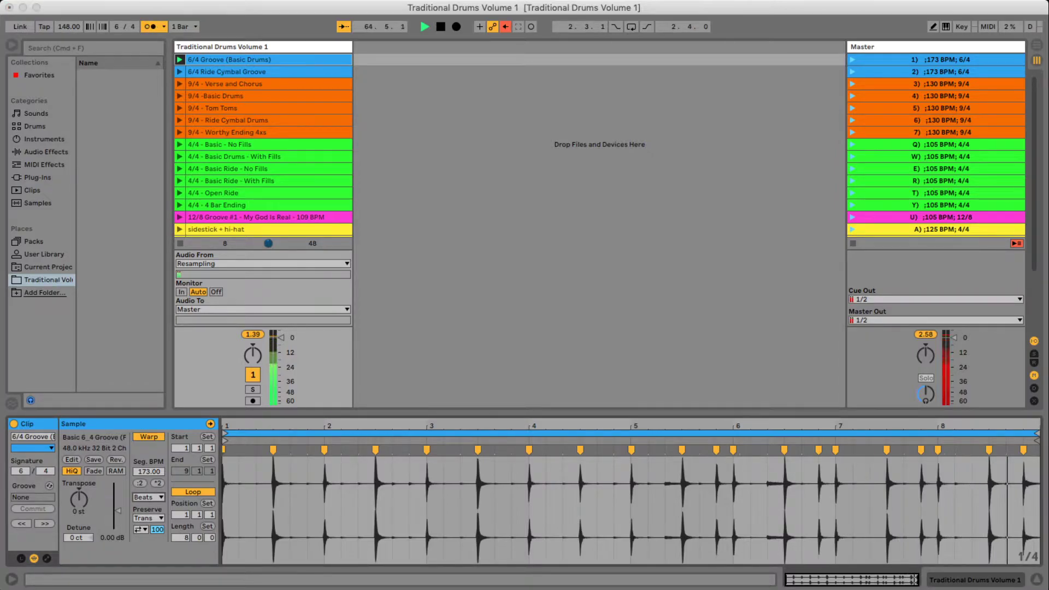
{"action": "left_click", "coordinate": [148, 497]}
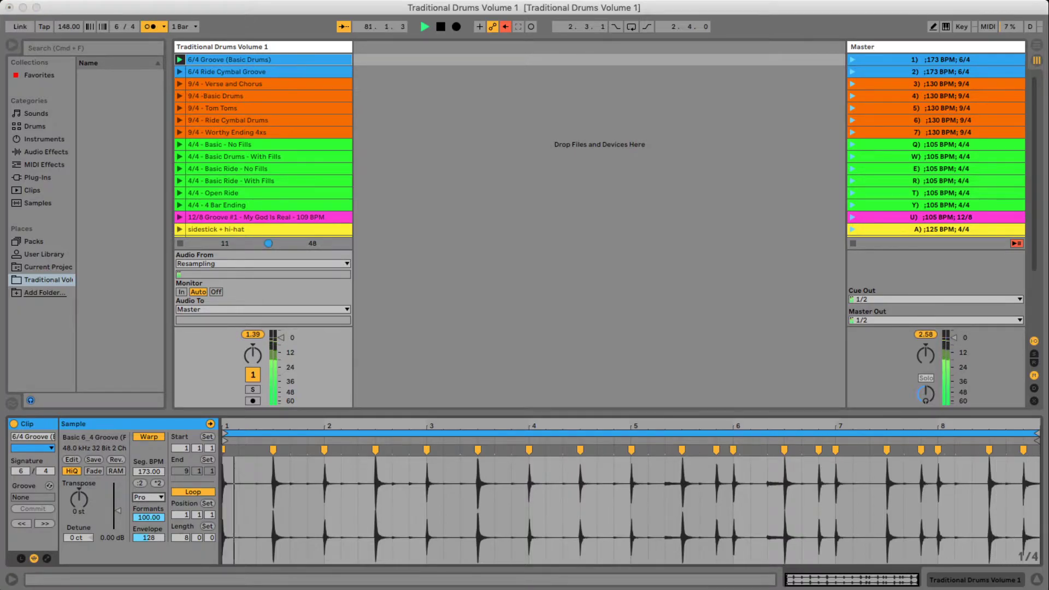
{"action": "left_click", "coordinate": [149, 497]}
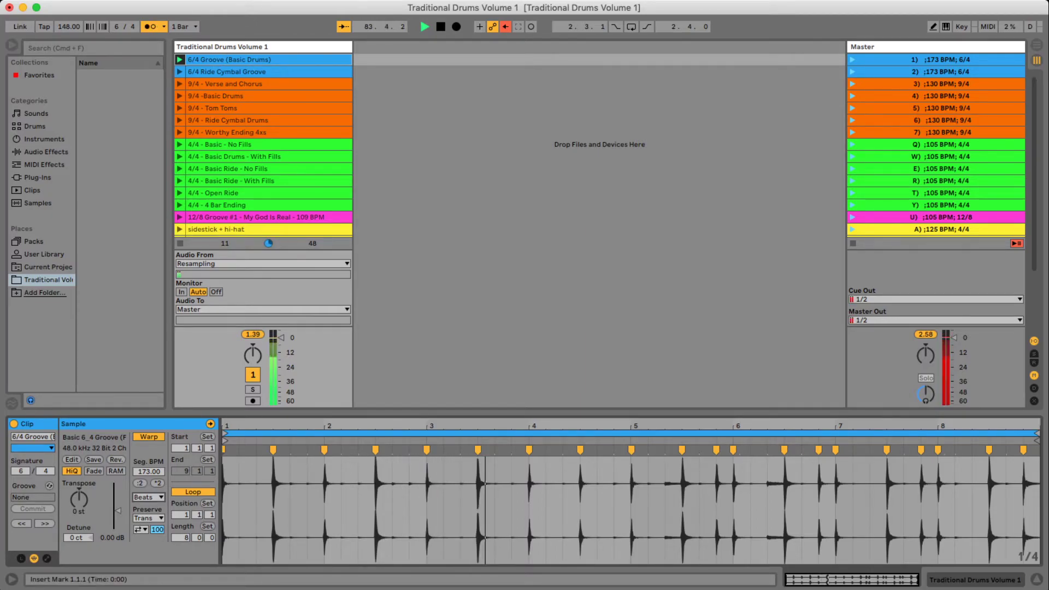
{"action": "key", "text": "space"}
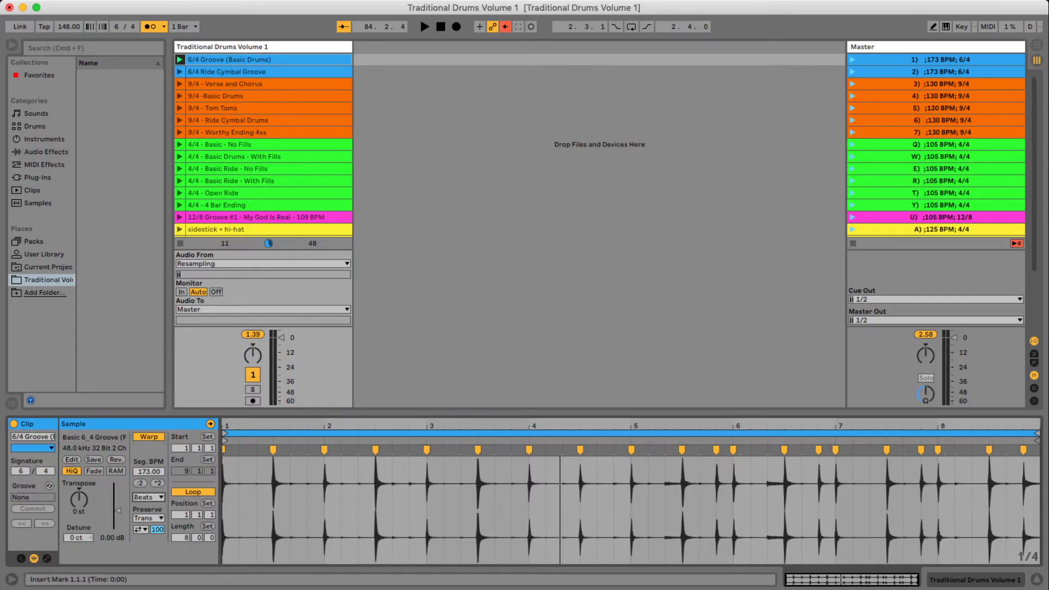
Audition the opening bars of the 6/4 groove clip up close in the waveform.
{"action": "left_click_drag", "start_coordinate": [334, 426], "coordinate": [334, 461]}
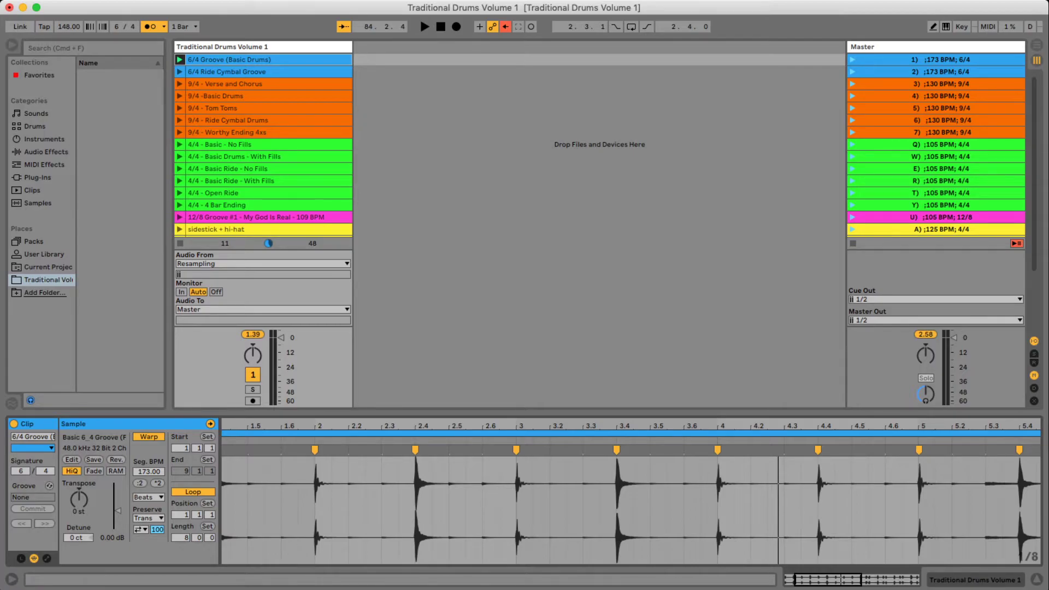
{"action": "left_click_drag", "start_coordinate": [517, 426], "coordinate": [629, 427]}
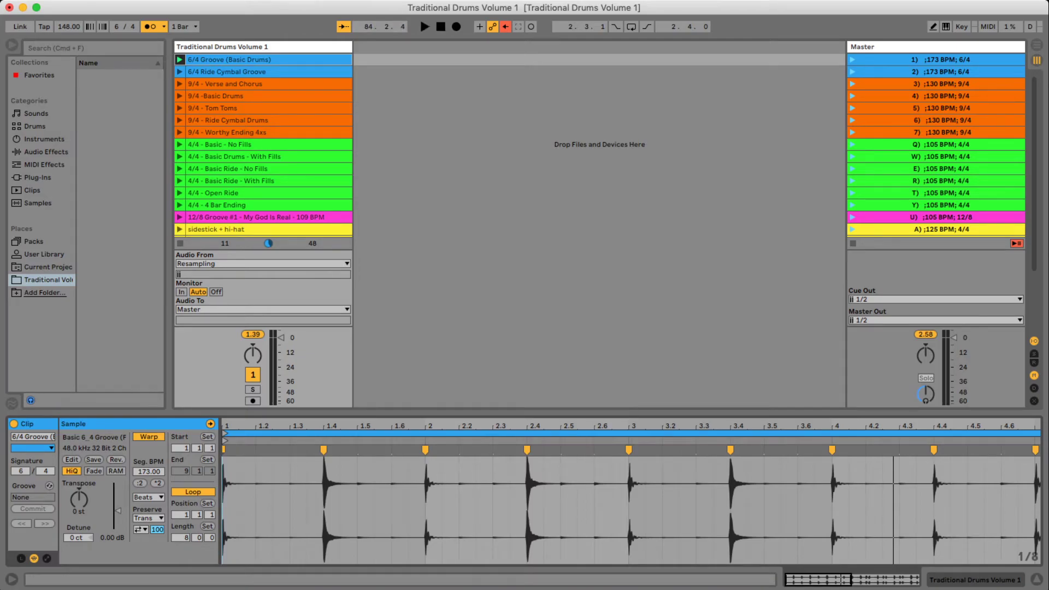
{"action": "key", "text": "space"}
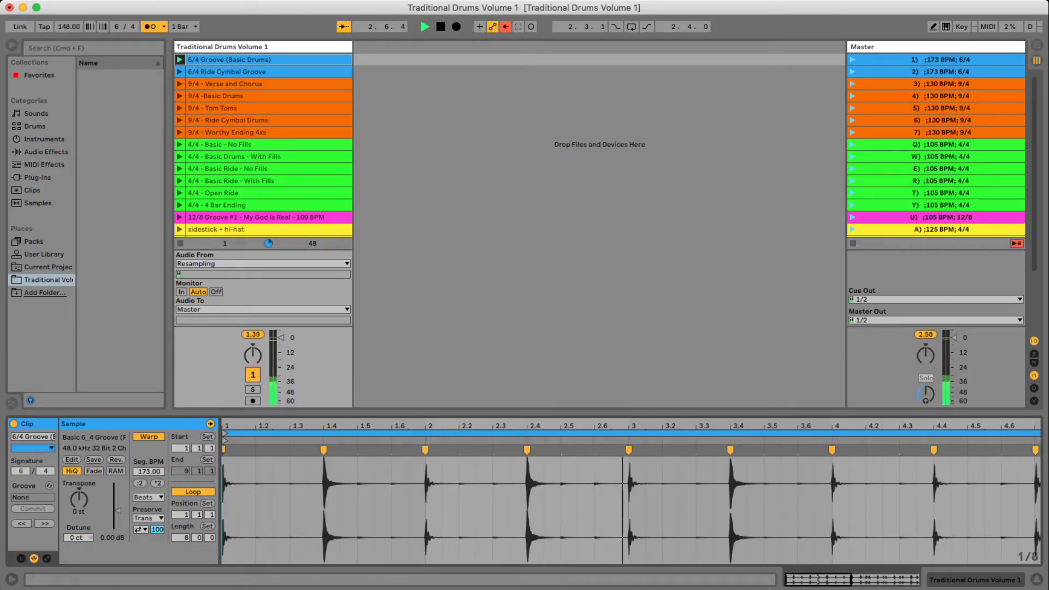
{"action": "key", "text": "space"}
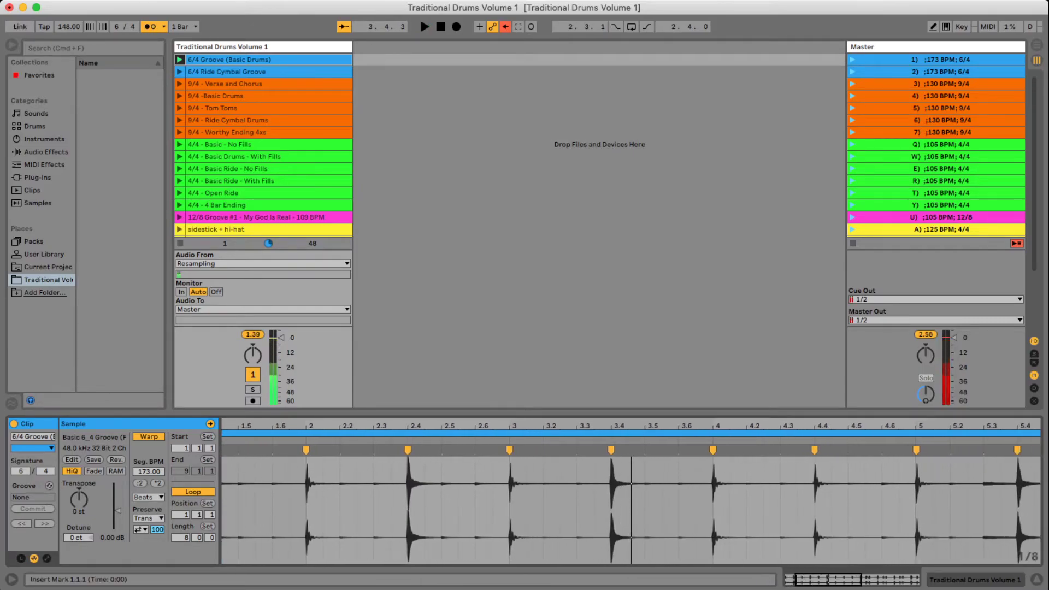
{"action": "left_click_drag", "start_coordinate": [632, 426], "coordinate": [756, 428]}
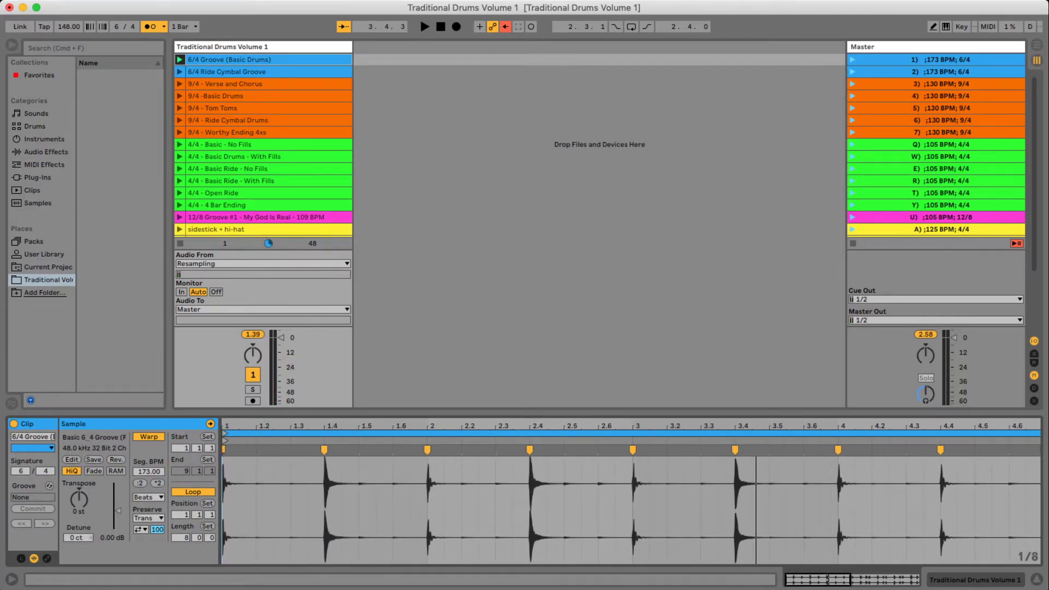
{"action": "key", "text": "space"}
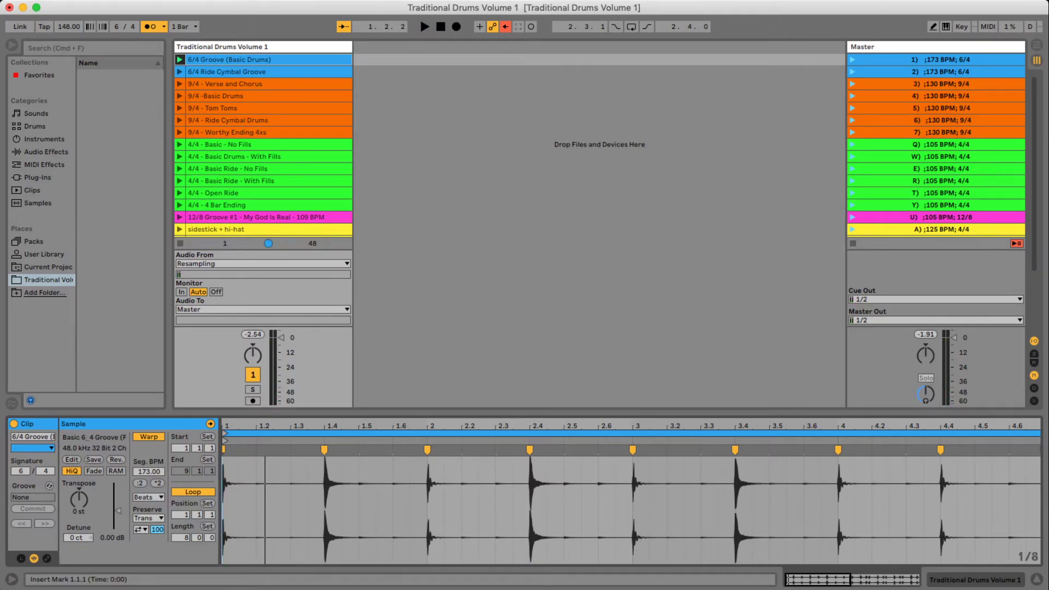
Enlarge the clip's waveform display and locate the quiet hits without warp markers at 1.2 and 1.3.
{"action": "left_click", "coordinate": [257, 508]}
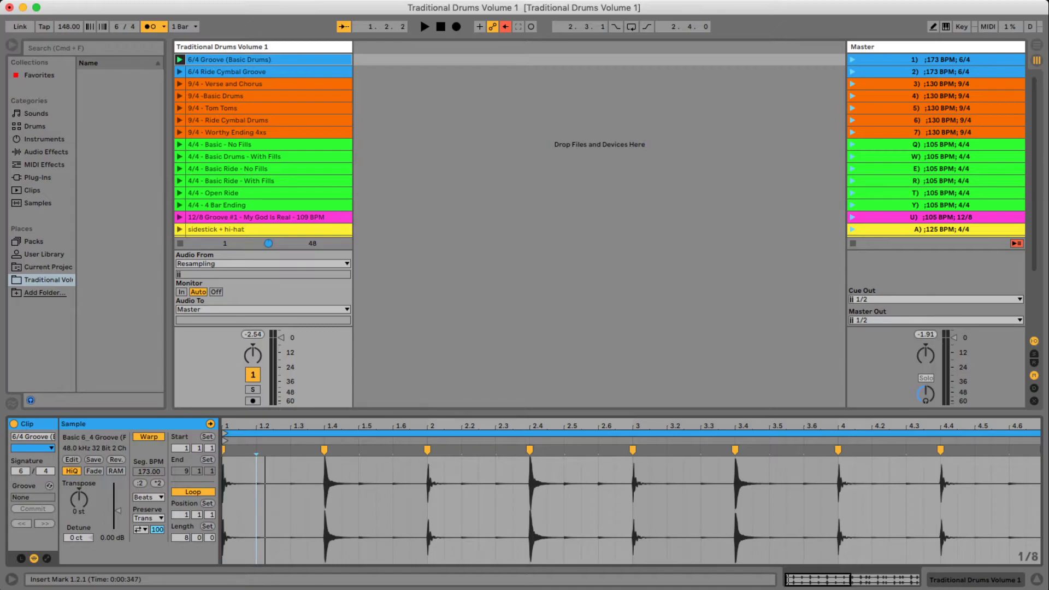
{"action": "left_click_drag", "start_coordinate": [350, 414], "coordinate": [350, 163]}
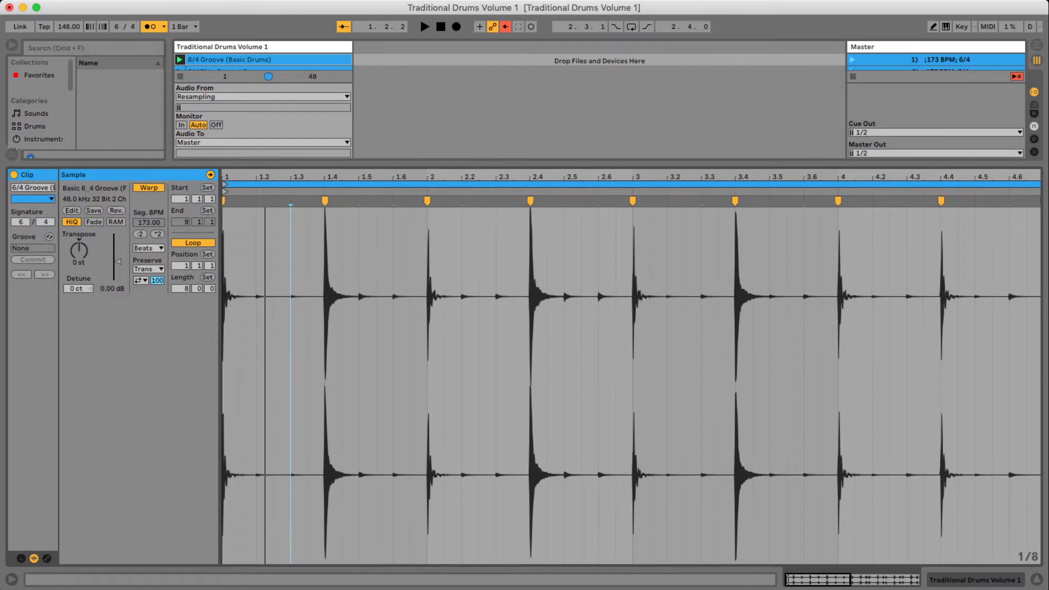
{"action": "left_click", "coordinate": [257, 385]}
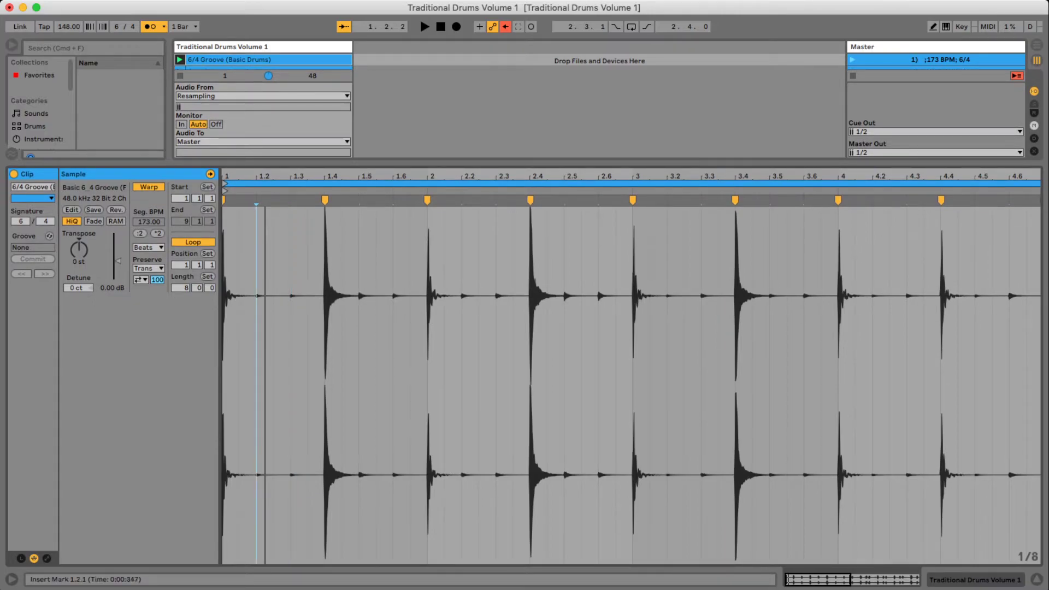
{"action": "left_click", "coordinate": [291, 383]}
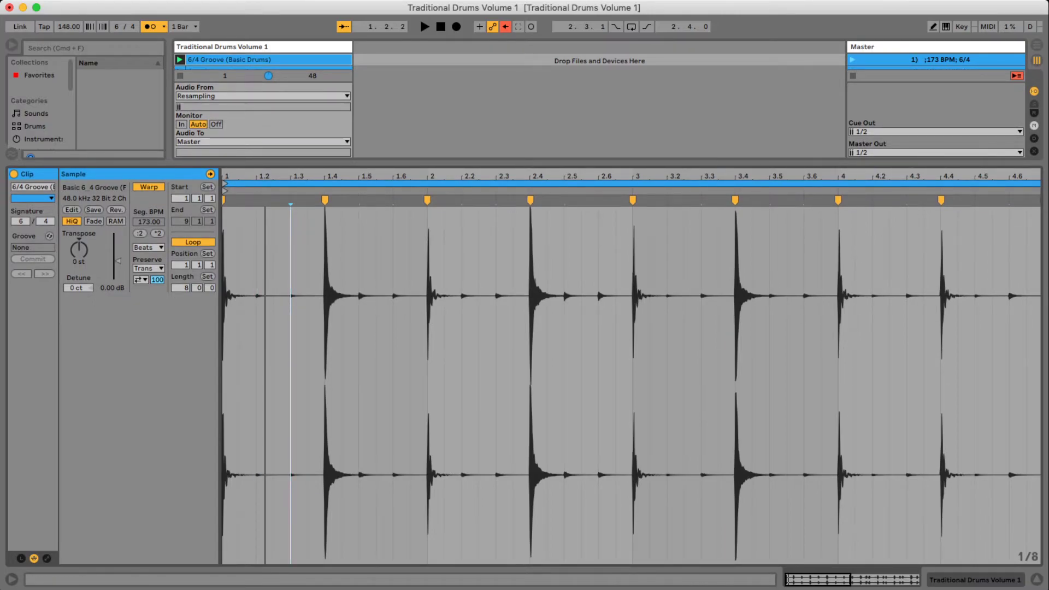
Play the first bar of the clip twice and locate the unmarked hits at 1.5 and 1.6.
{"action": "key", "text": "space"}
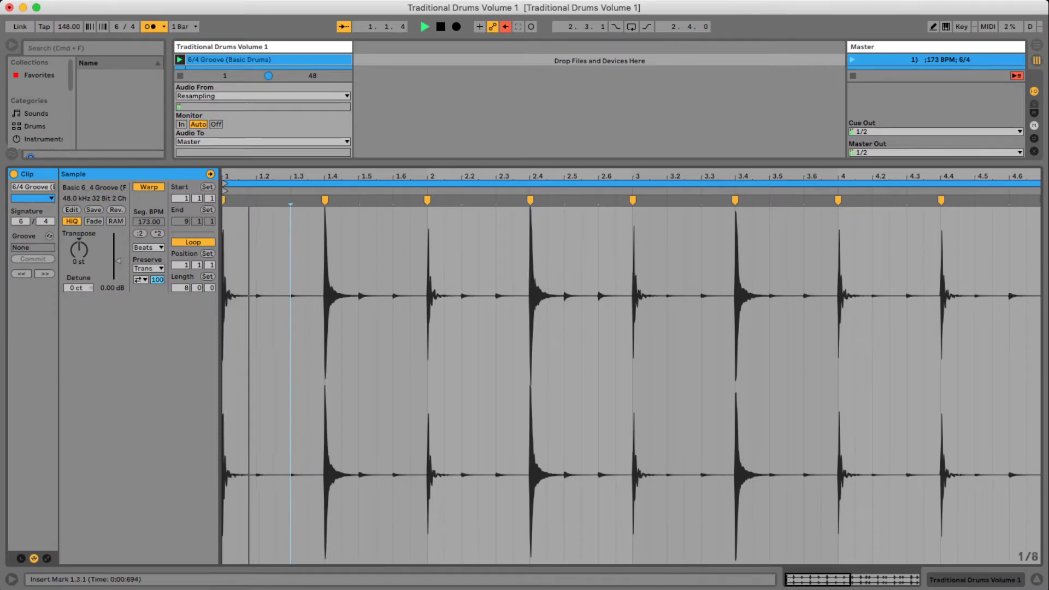
{"action": "key", "text": "space"}
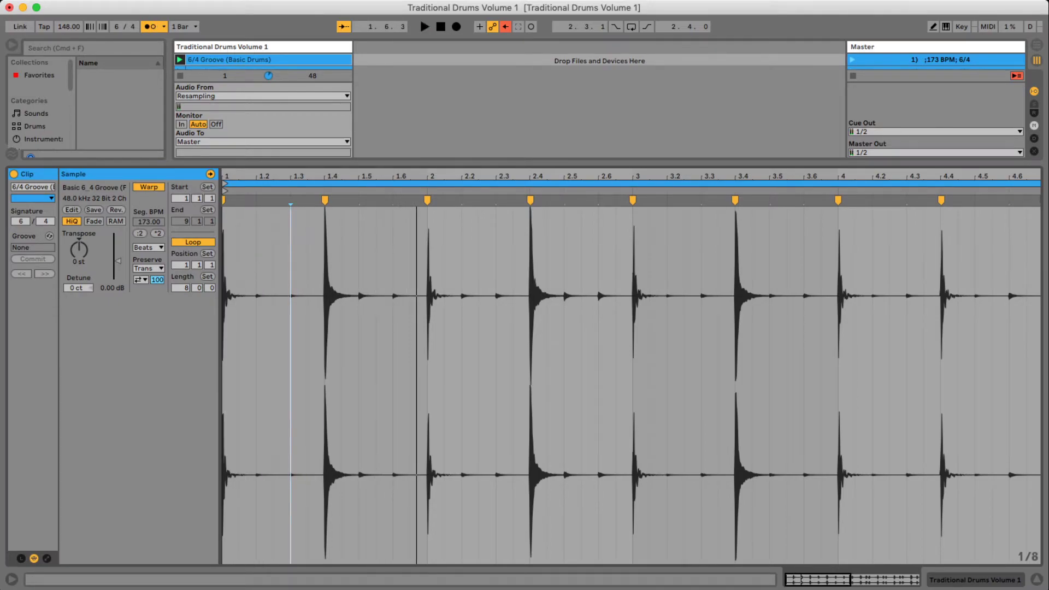
{"action": "key", "text": "space"}
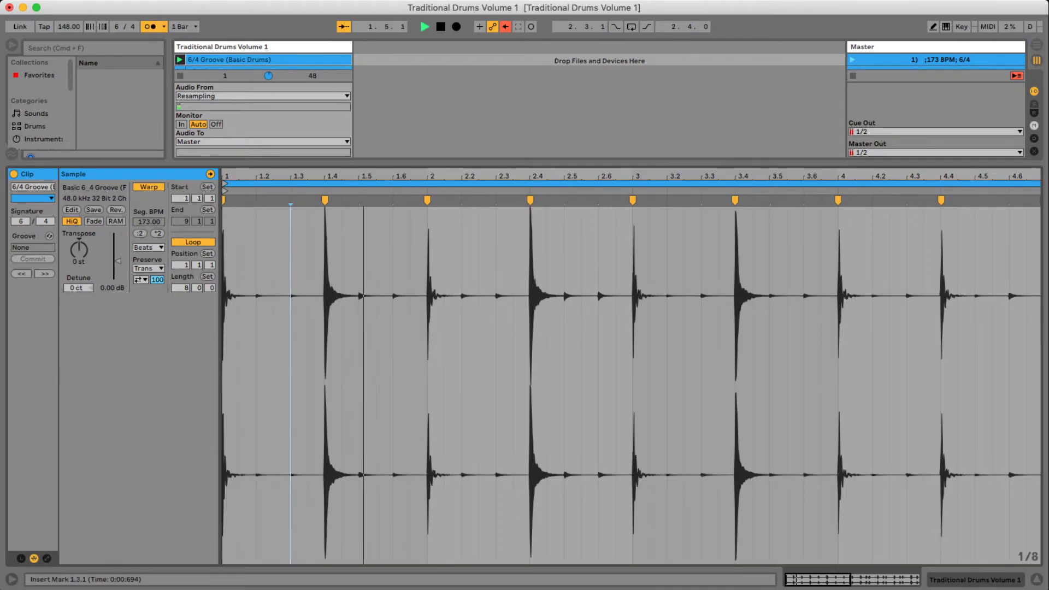
{"action": "key", "text": "space"}
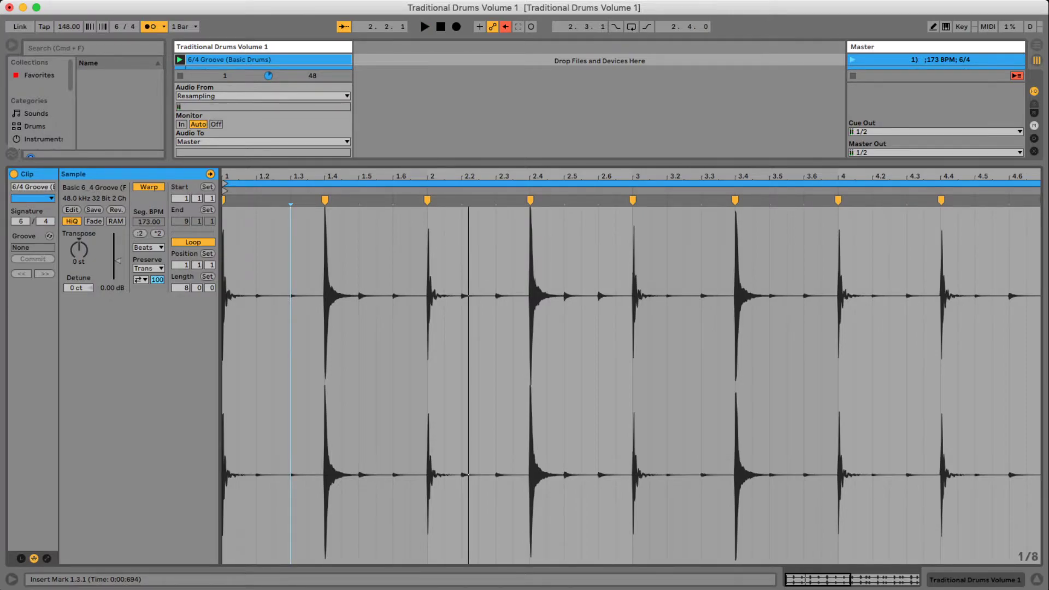
{"action": "left_click", "coordinate": [359, 339]}
{"action": "left_click", "coordinate": [393, 338]}
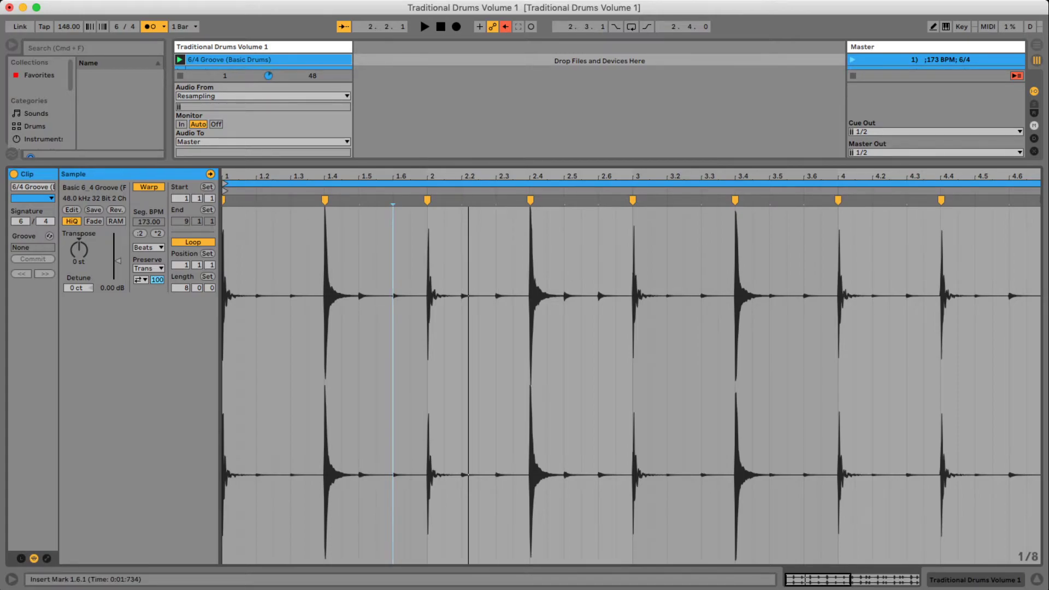
Try to insert warp markers on the quiet hits at 1.2 and 1.3.
{"action": "left_click", "coordinate": [256, 338]}
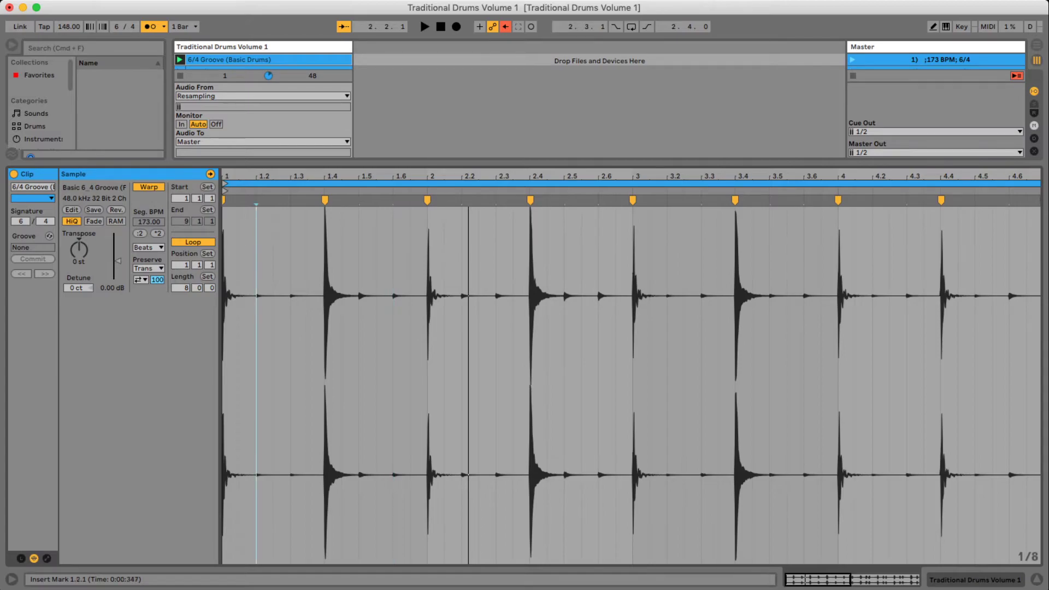
{"action": "key", "text": "super+i"}
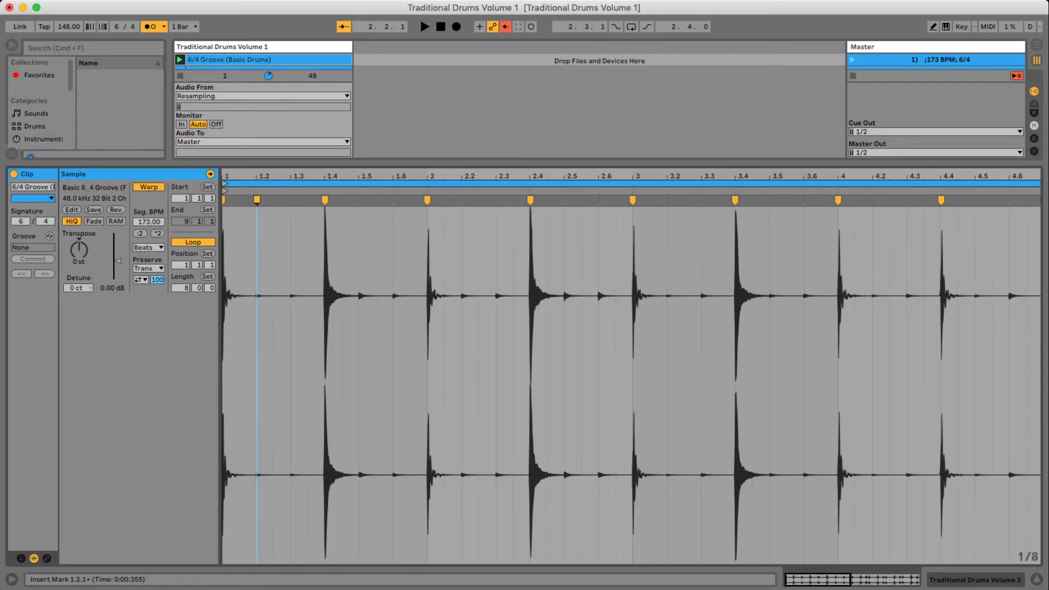
{"action": "left_click", "coordinate": [291, 339]}
{"action": "key", "text": "super+i"}
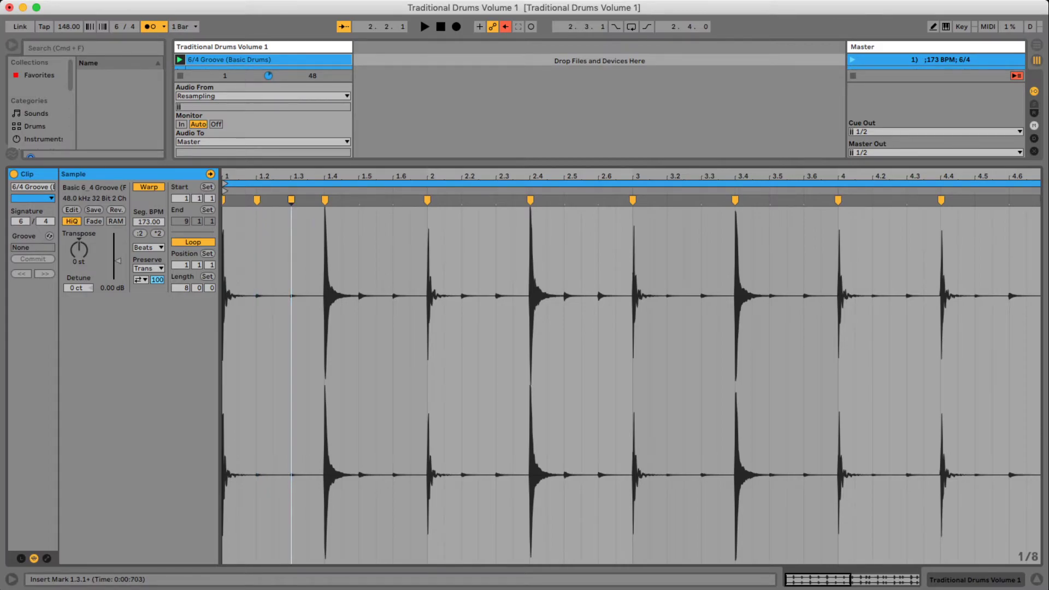
Delete the two warp markers that sit slightly behind the hits at 1.2 and 1.3.
{"action": "key", "text": "plus"}
{"action": "key", "text": "plus"}
{"action": "key", "text": "plus"}
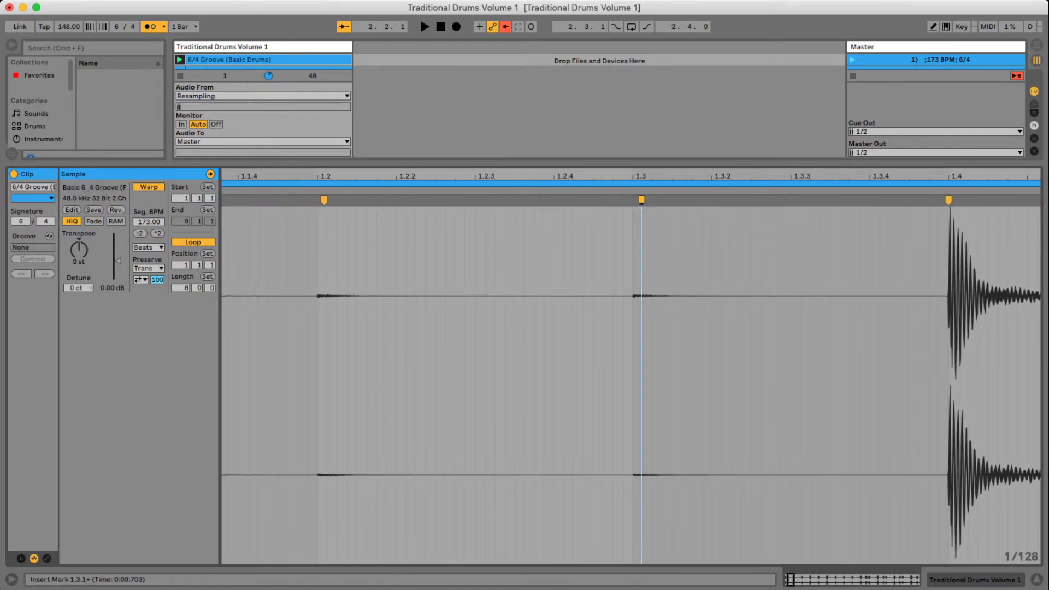
{"action": "key", "text": "Delete"}
{"action": "key", "text": "Delete"}
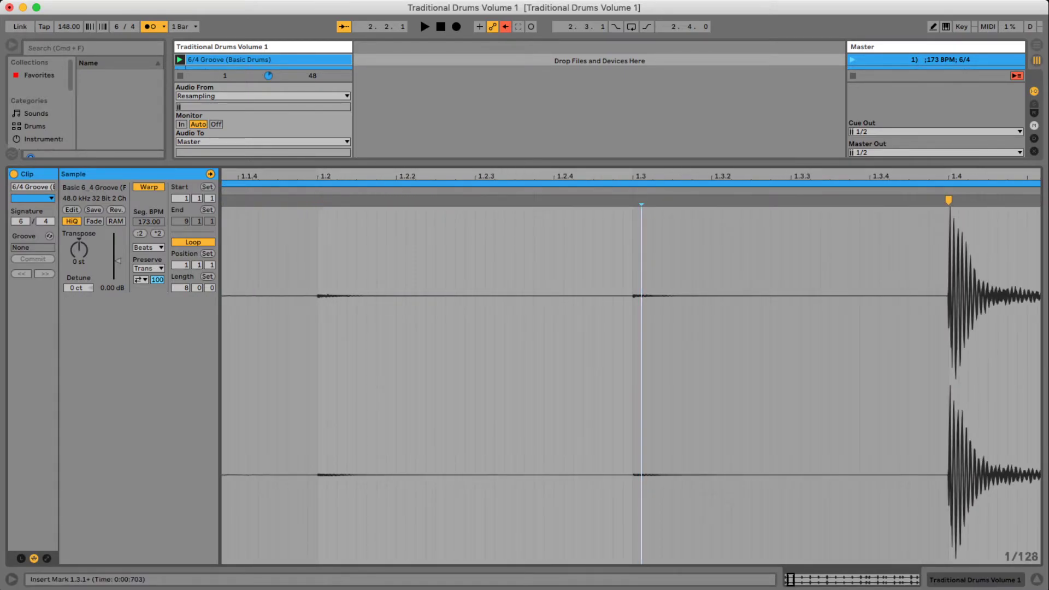
Insert warp markers exactly at the start of the quiet hits at 1.2 and 1.3 and fine-align them.
{"action": "left_click", "coordinate": [318, 328]}
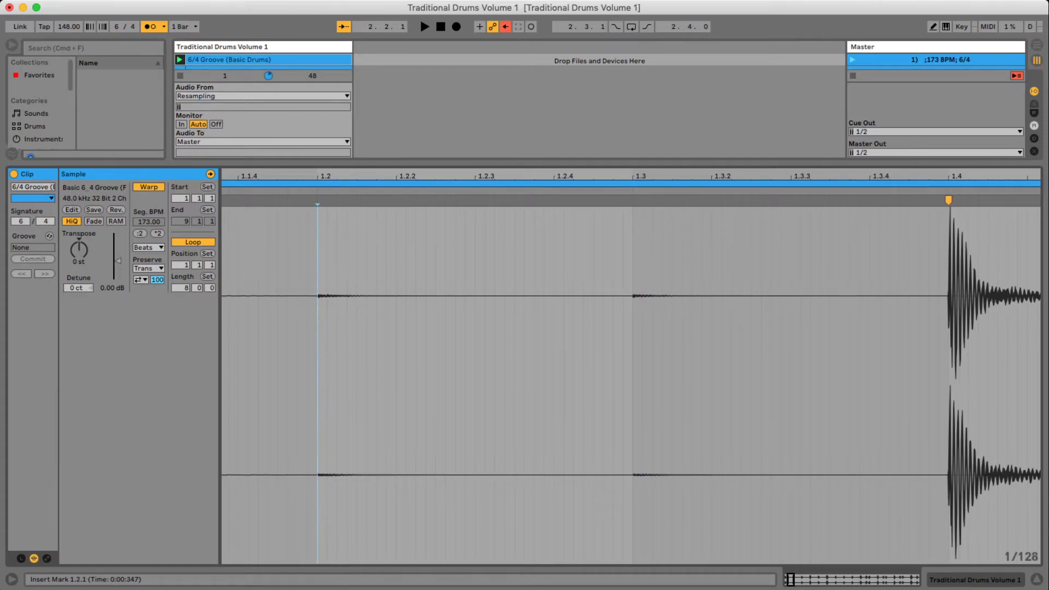
{"action": "key", "text": "super+i"}
{"action": "left_click", "coordinate": [633, 328]}
{"action": "key", "text": "super+i"}
{"action": "mouse_move", "coordinate": [317, 201]}
{"action": "left_mouse_down"}
{"action": "mouse_move", "coordinate": [328, 200]}
{"action": "mouse_move", "coordinate": [318, 200]}
{"action": "left_mouse_up"}
{"action": "mouse_move", "coordinate": [634, 200]}
{"action": "left_mouse_down"}
{"action": "mouse_move", "coordinate": [643, 201]}
{"action": "mouse_move", "coordinate": [633, 200]}
{"action": "left_mouse_up"}
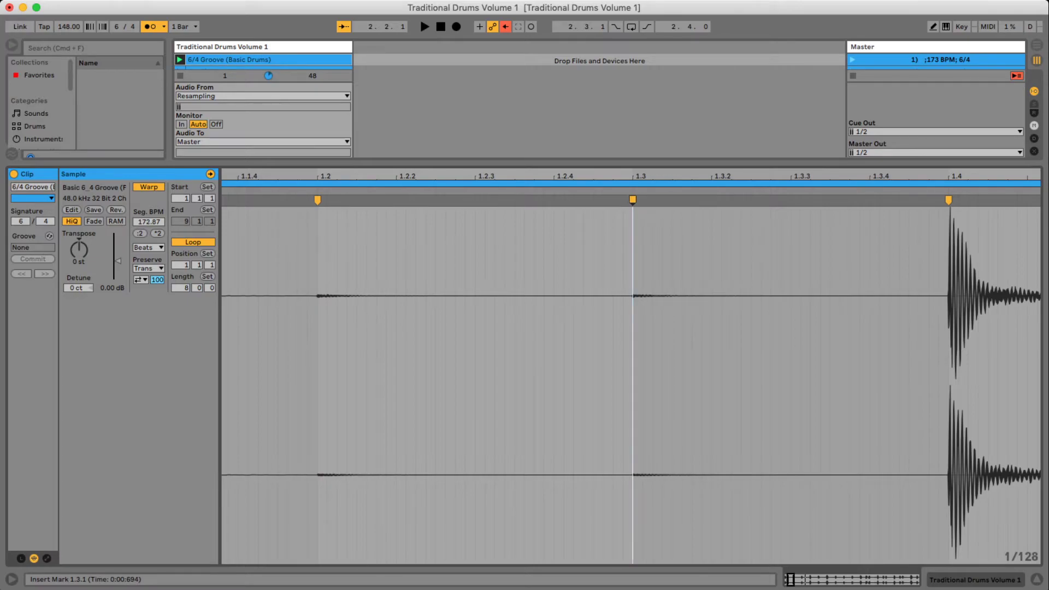
Insert a warp marker at the start of the quiet hit at 1.5 and nudge it into alignment.
{"action": "left_click_drag", "start_coordinate": [645, 262], "coordinate": [644, 219]}
{"action": "left_click_drag", "start_coordinate": [469, 219], "coordinate": [450, 230]}
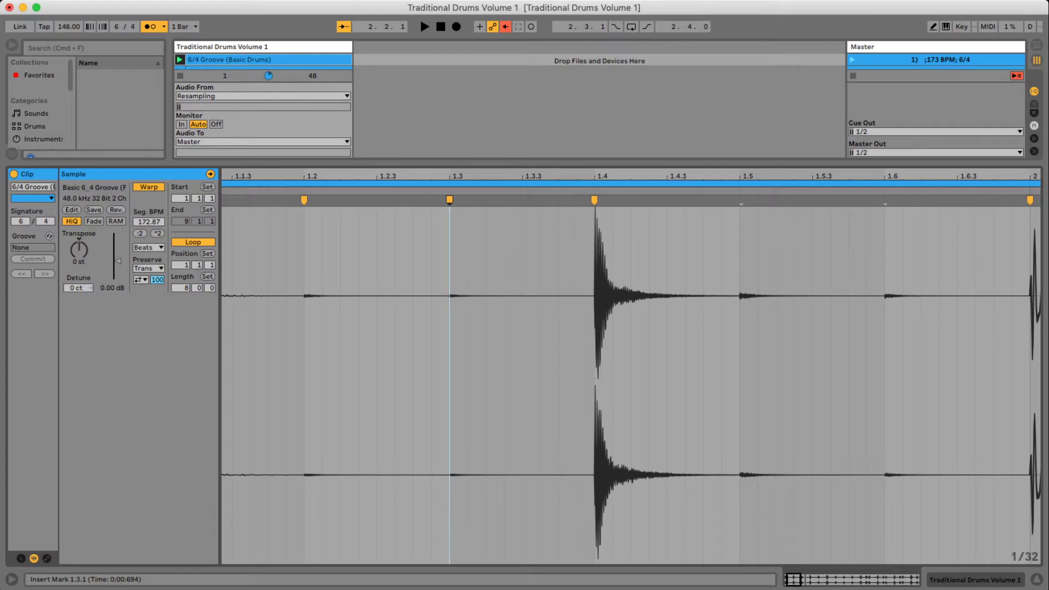
{"action": "left_click_drag", "start_coordinate": [733, 235], "coordinate": [732, 276]}
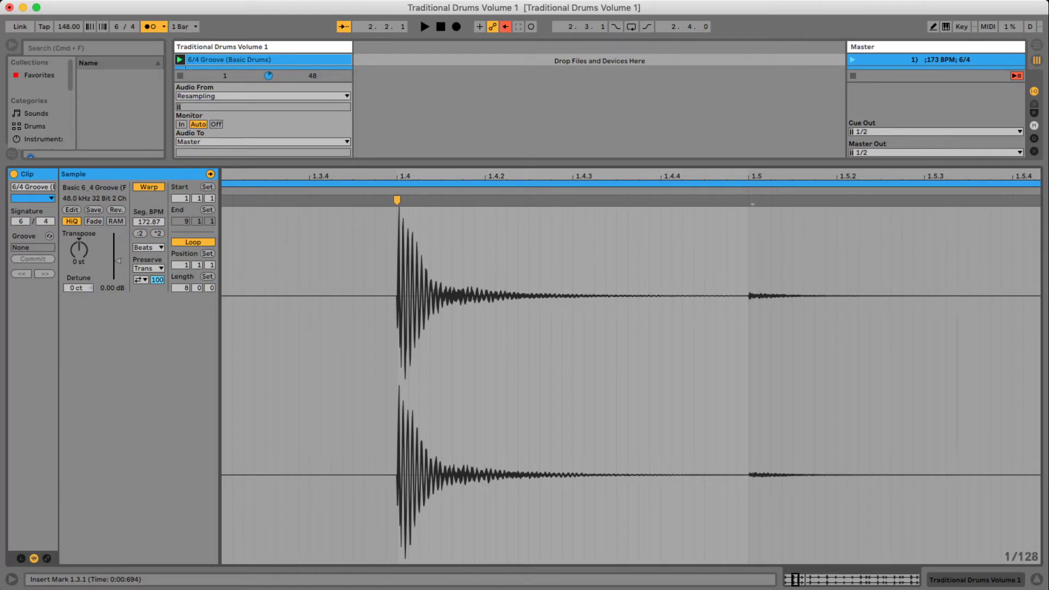
{"action": "left_click", "coordinate": [749, 307]}
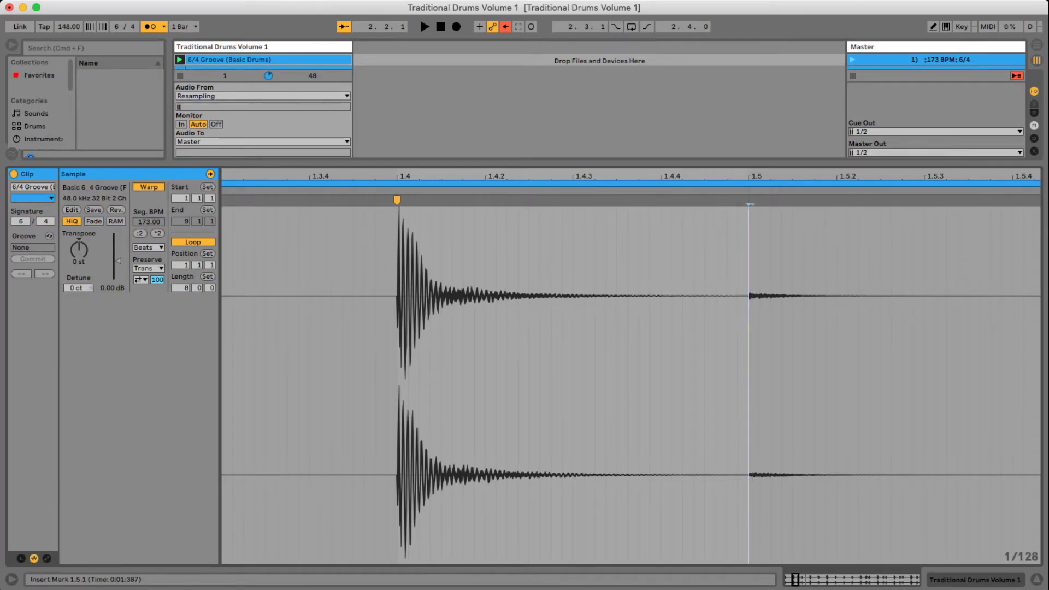
{"action": "key", "text": "super+i"}
{"action": "key", "text": "Right"}
{"action": "key", "text": "Left"}
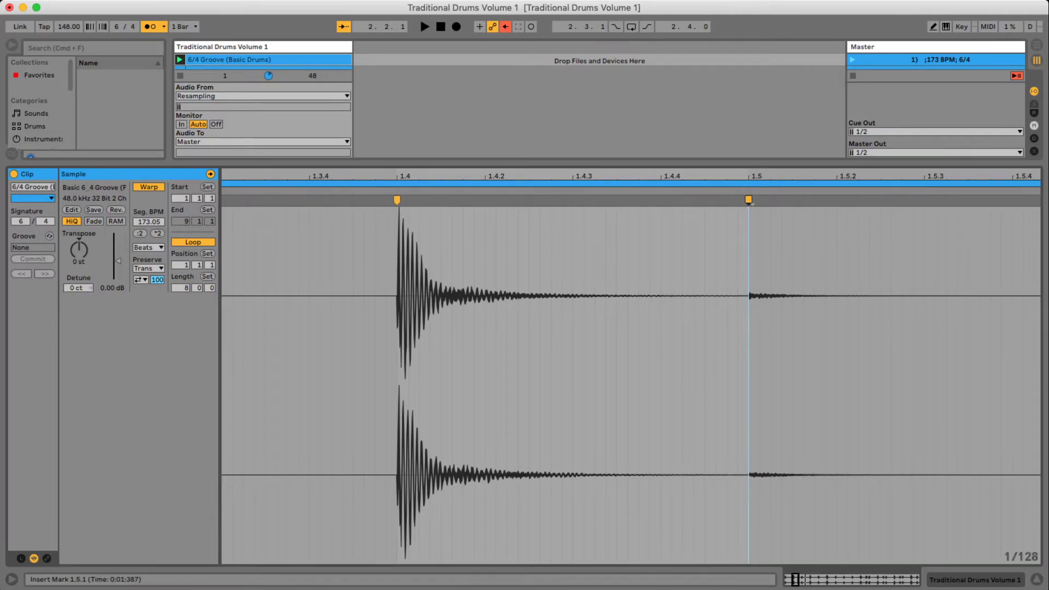
Insert a warp marker at the start of the quiet hit at 1.6 and nudge it into alignment.
{"action": "left_click_drag", "start_coordinate": [708, 176], "coordinate": [708, 148]}
{"action": "left_click_drag", "start_coordinate": [1028, 176], "coordinate": [1027, 175]}
{"action": "left_click_drag", "start_coordinate": [776, 176], "coordinate": [775, 221]}
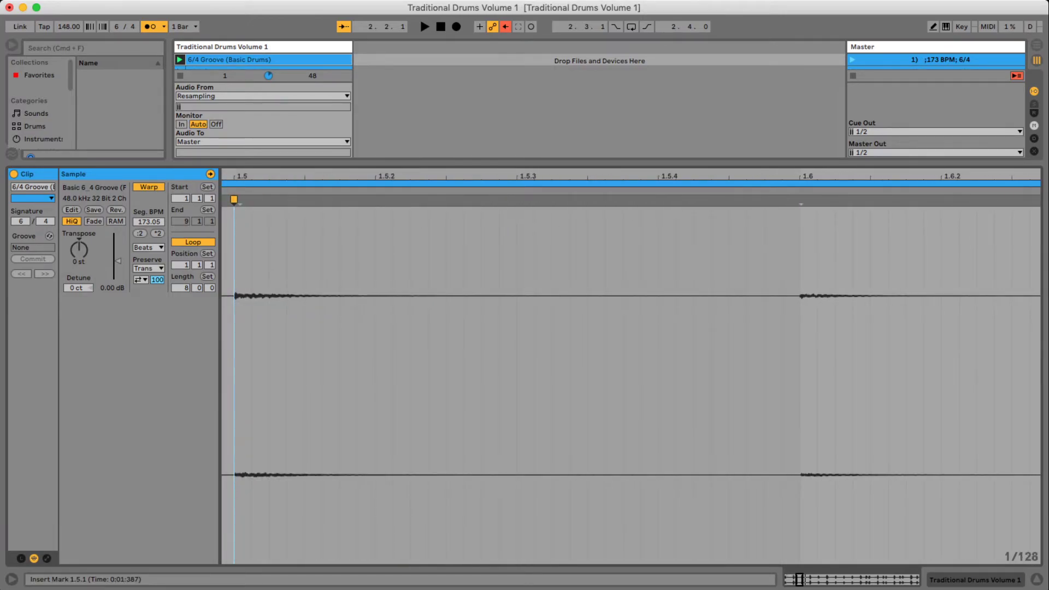
{"action": "double_click", "coordinate": [801, 200]}
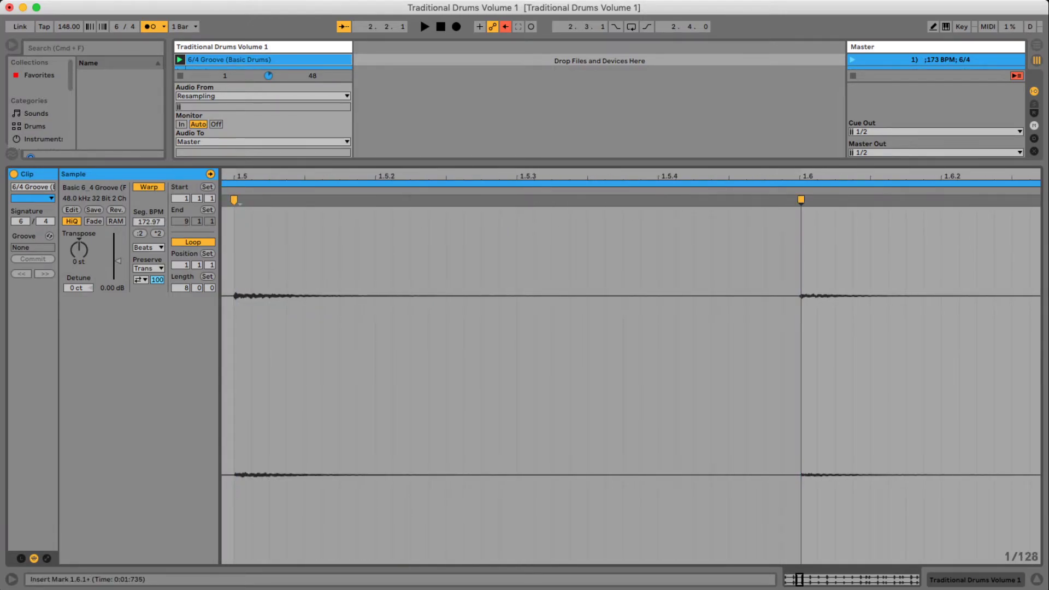
{"action": "mouse_move", "coordinate": [802, 200]}
{"action": "left_mouse_down"}
{"action": "mouse_move", "coordinate": [817, 200]}
{"action": "mouse_move", "coordinate": [799, 200]}
{"action": "mouse_move", "coordinate": [792, 165]}
{"action": "mouse_move", "coordinate": [709, 132]}
{"action": "left_mouse_up"}
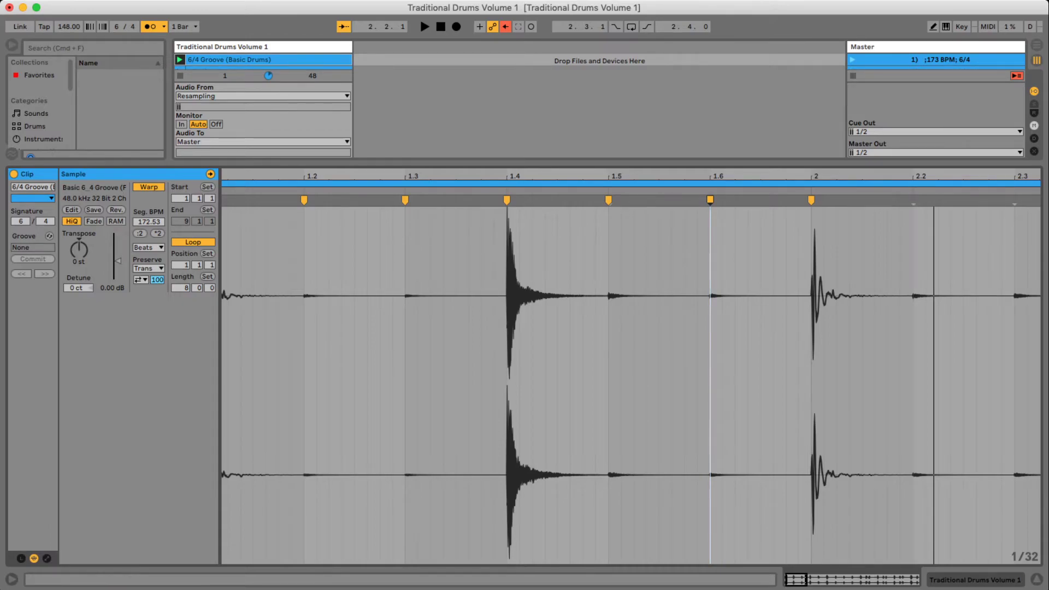
Insert warp markers at the start of the quiet hits at 2.2 and 2.3, nudging the 2.2 marker onto the beat.
{"action": "left_click_drag", "start_coordinate": [895, 177], "coordinate": [895, 232]}
{"action": "left_click", "coordinate": [982, 295]}
{"action": "key", "text": "super+i"}
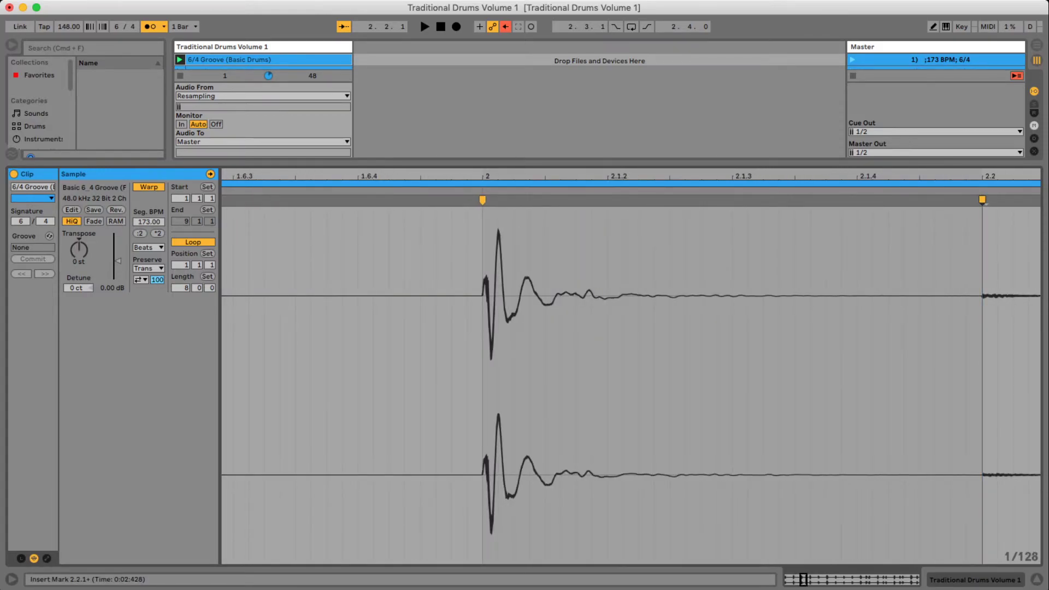
{"action": "key", "text": "Left"}
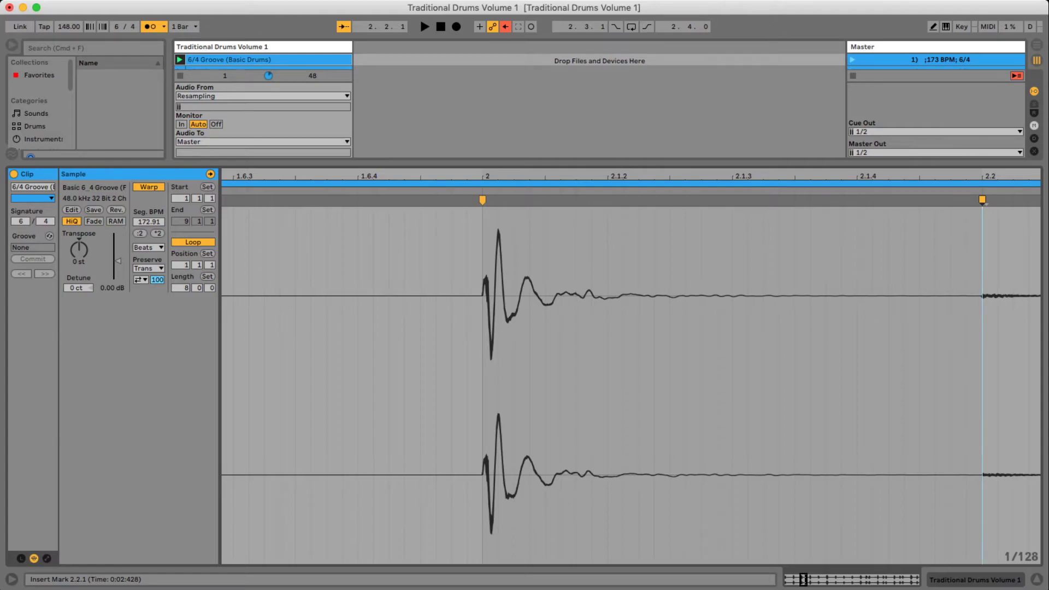
{"action": "scroll", "coordinate": [631, 383], "scroll_direction": "right", "scroll_amount": 5}
{"action": "scroll", "coordinate": [632, 382], "scroll_direction": "right", "scroll_amount": 13}
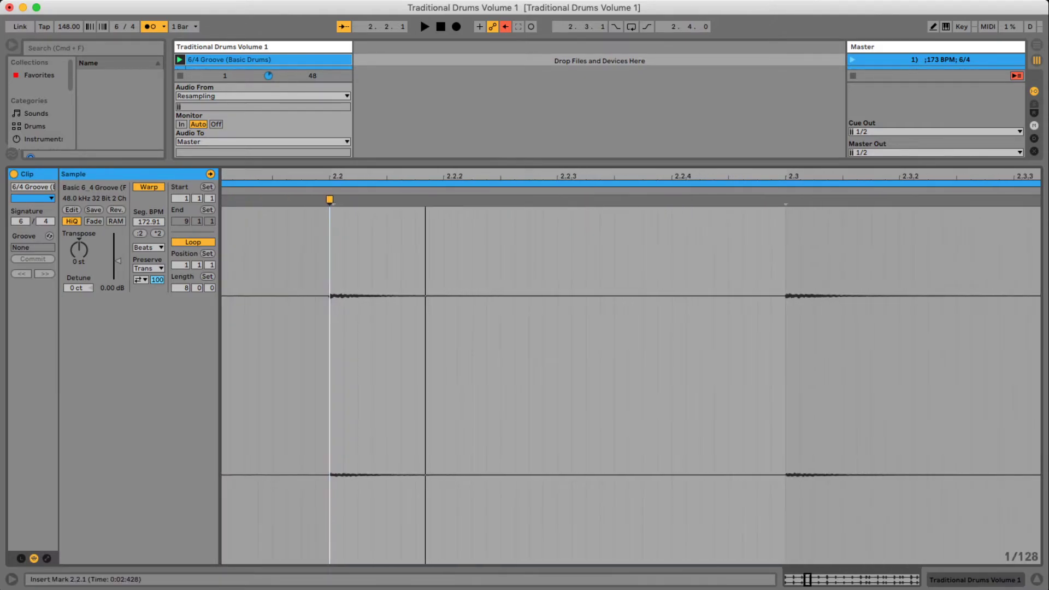
{"action": "double_click", "coordinate": [786, 200]}
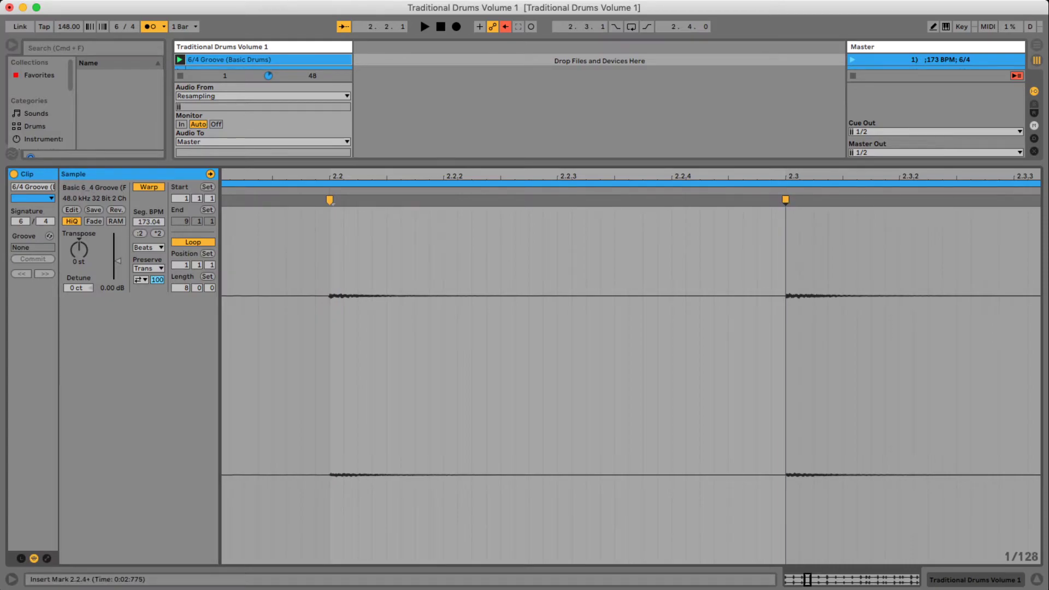
Insert warp markers at the start of the quiet hits at 3.2 and 3.3.
{"action": "left_click_drag", "start_coordinate": [968, 176], "coordinate": [541, 172]}
{"action": "left_click_drag", "start_coordinate": [709, 176], "coordinate": [732, 145]}
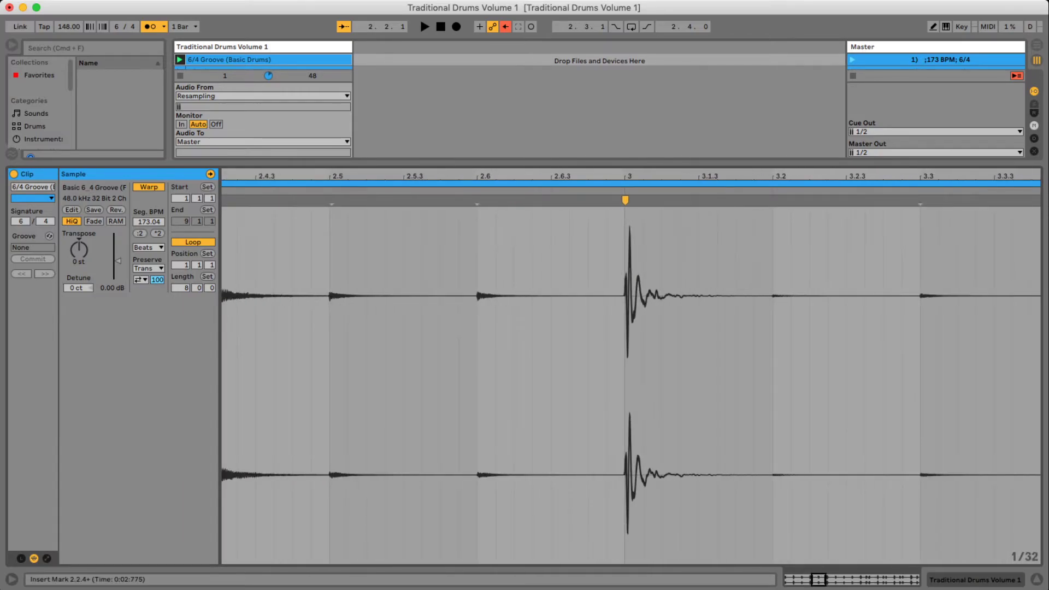
{"action": "left_click", "coordinate": [773, 295]}
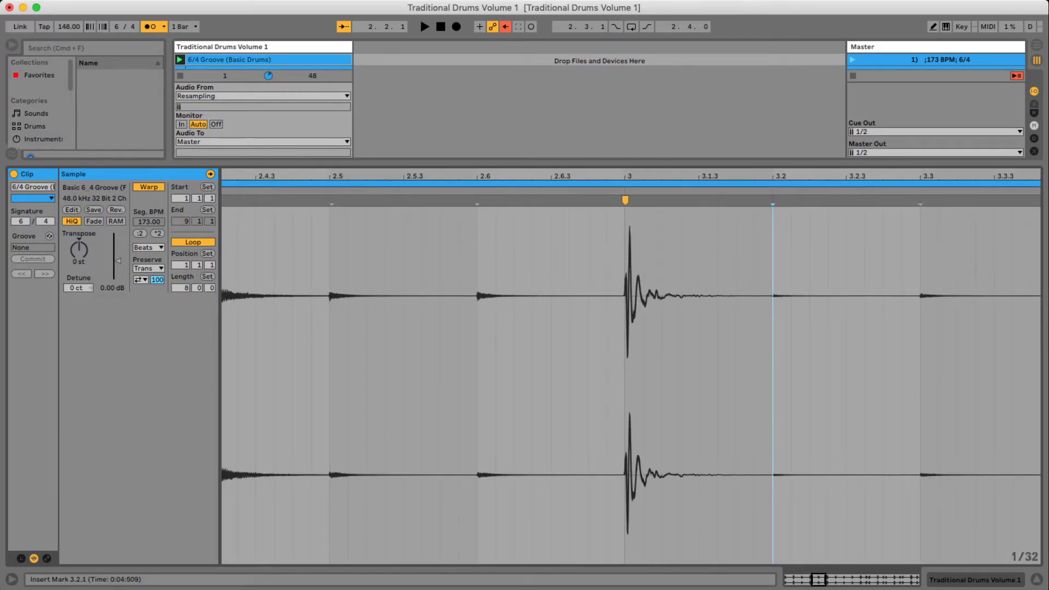
{"action": "key", "text": "super+i"}
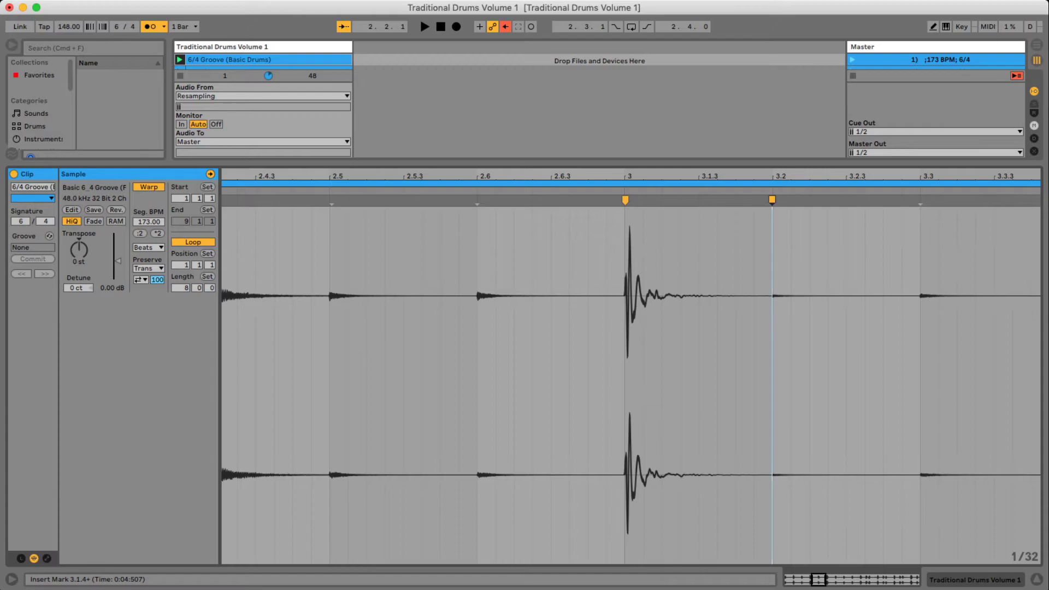
{"action": "left_click", "coordinate": [921, 295]}
{"action": "double_click", "coordinate": [920, 201]}
{"action": "left_click_drag", "start_coordinate": [907, 176], "coordinate": [907, 220]}
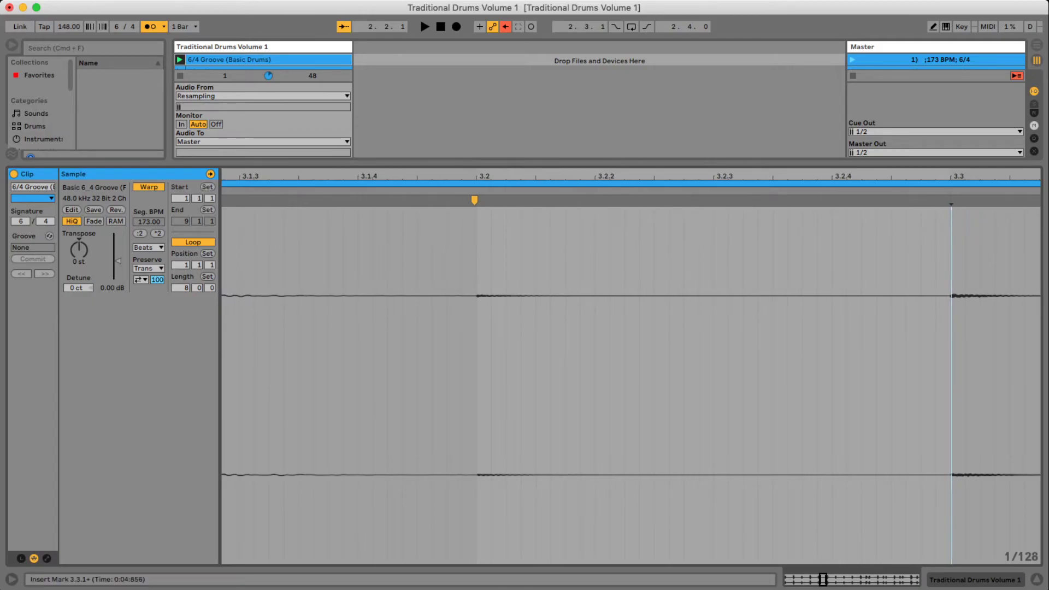
{"action": "double_click", "coordinate": [952, 201]}
Play the groove from its start to hear the warp markers placed so far.
{"action": "left_click_drag", "start_coordinate": [891, 176], "coordinate": [891, 143]}
{"action": "left_click_drag", "start_coordinate": [549, 178], "coordinate": [447, 178]}
{"action": "left_click_drag", "start_coordinate": [742, 177], "coordinate": [742, 101]}
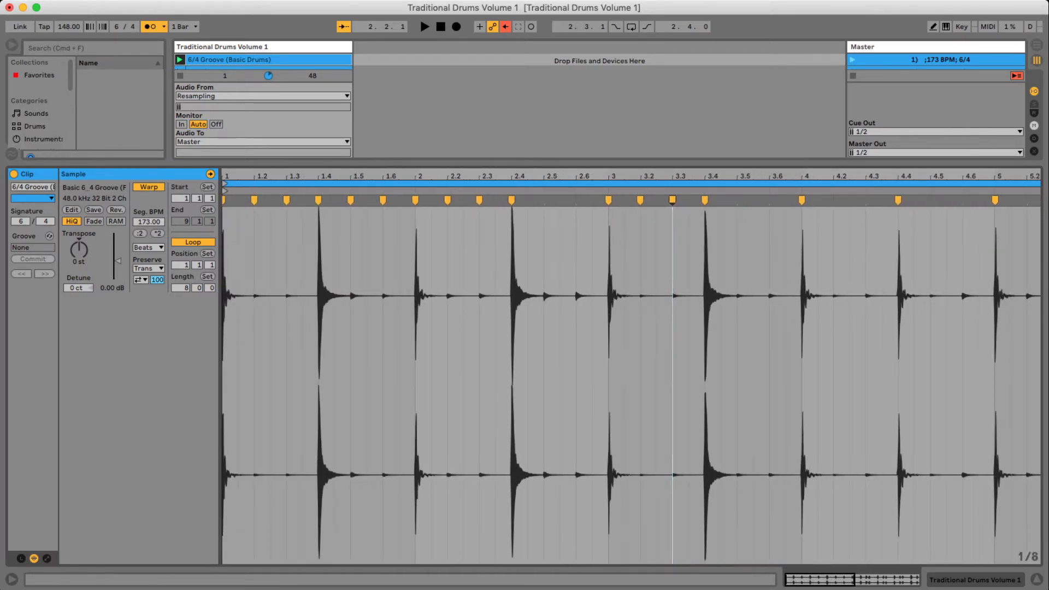
{"action": "left_click_drag", "start_coordinate": [779, 176], "coordinate": [785, 179]}
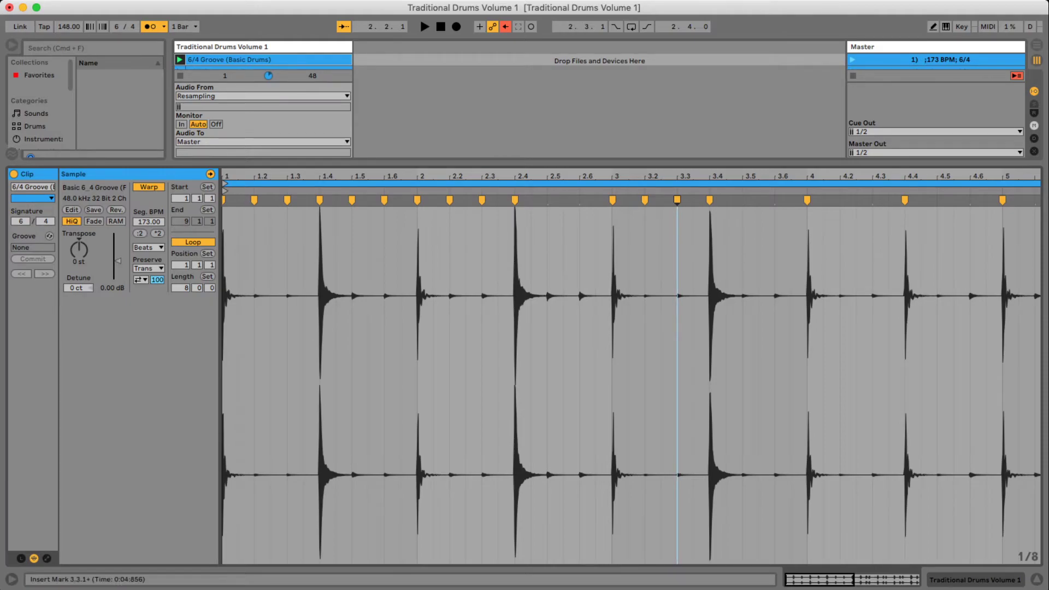
{"action": "key", "text": "space"}
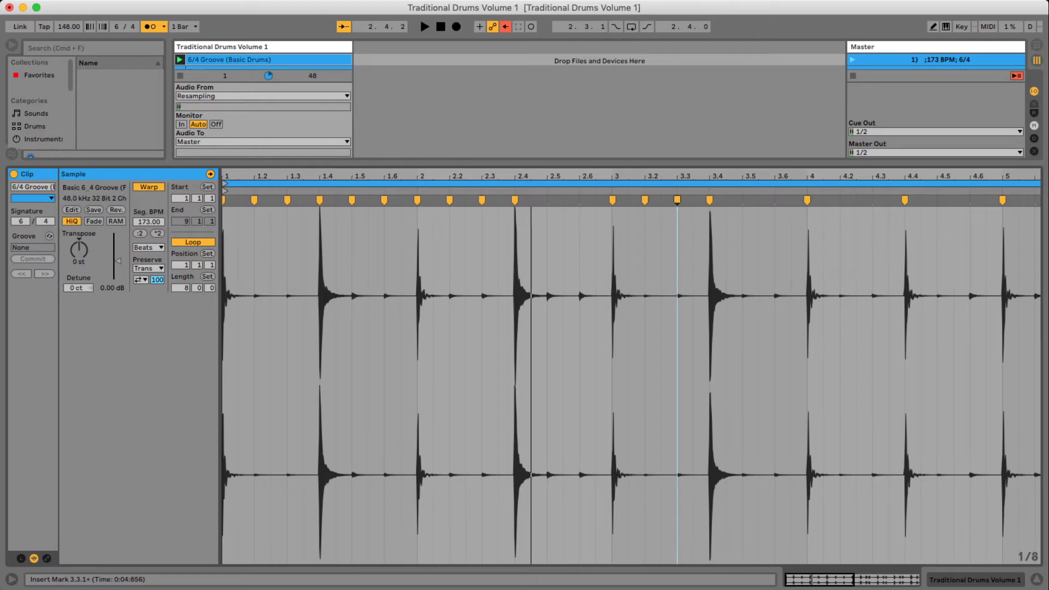
{"action": "key", "text": "space"}
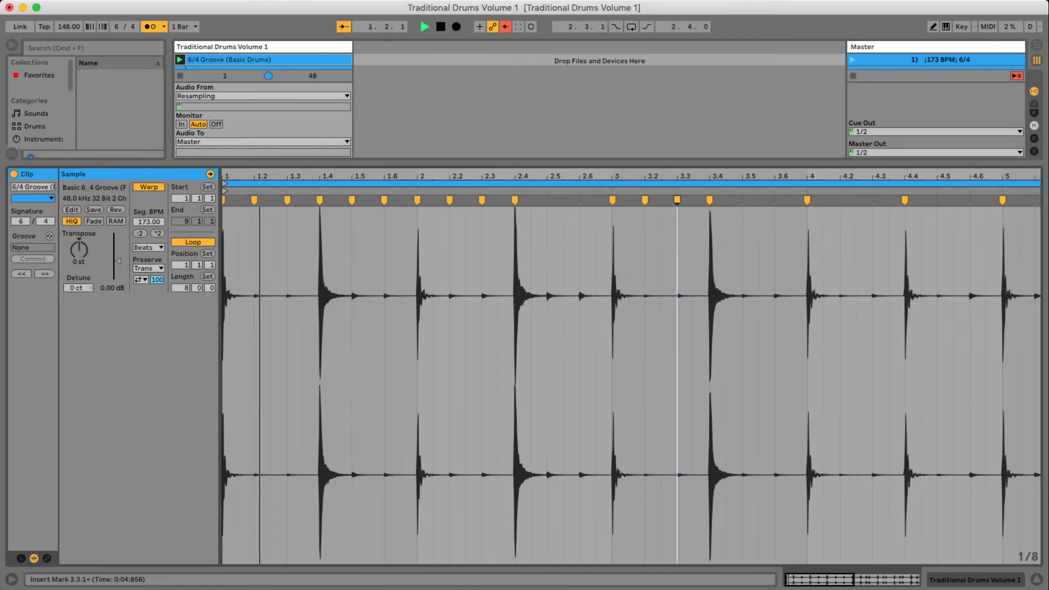
{"action": "key", "text": "space"}
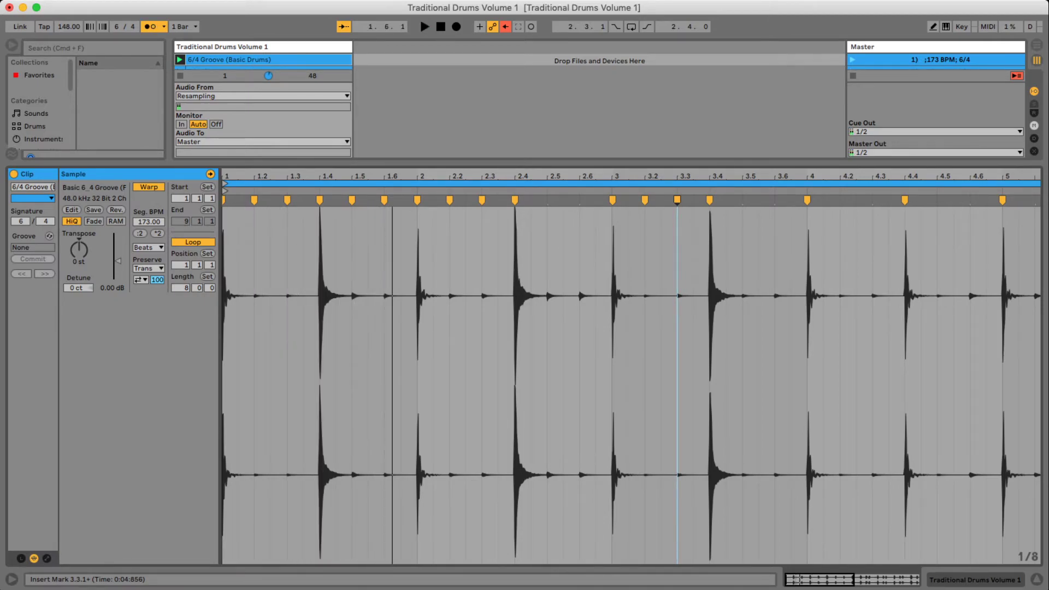
Examine the stretch of audio between the warp markers at 1.4 and 1.5.
{"action": "left_click", "coordinate": [336, 385]}
{"action": "left_click", "coordinate": [352, 385]}
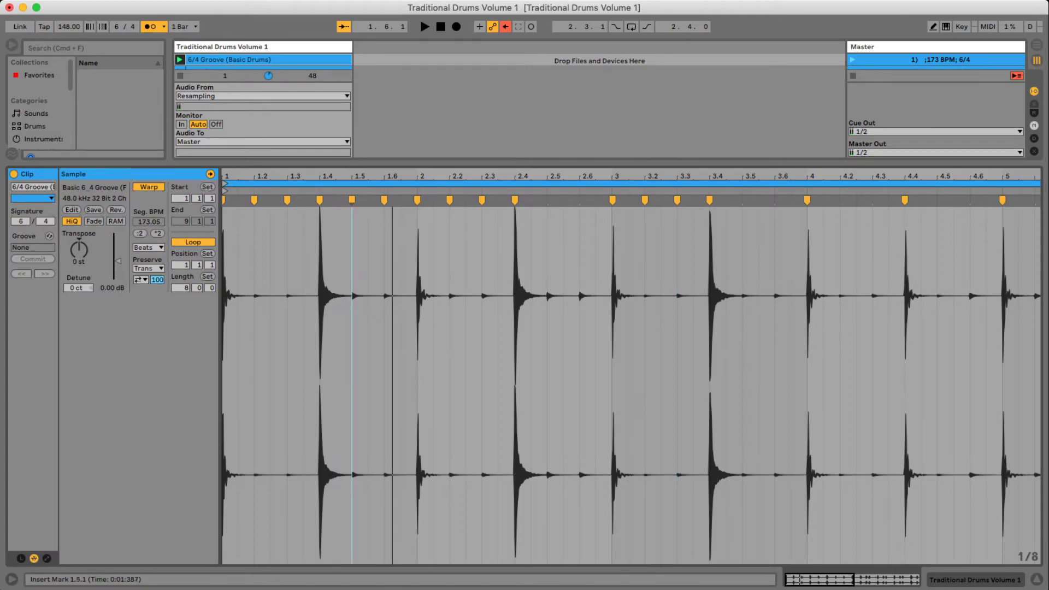
{"action": "left_click", "coordinate": [336, 385]}
{"action": "left_click", "coordinate": [352, 384]}
{"action": "left_click", "coordinate": [319, 385]}
{"action": "left_click", "coordinate": [352, 384]}
{"action": "left_click", "coordinate": [319, 385]}
{"action": "left_click", "coordinate": [352, 385]}
{"action": "left_click", "coordinate": [320, 384]}
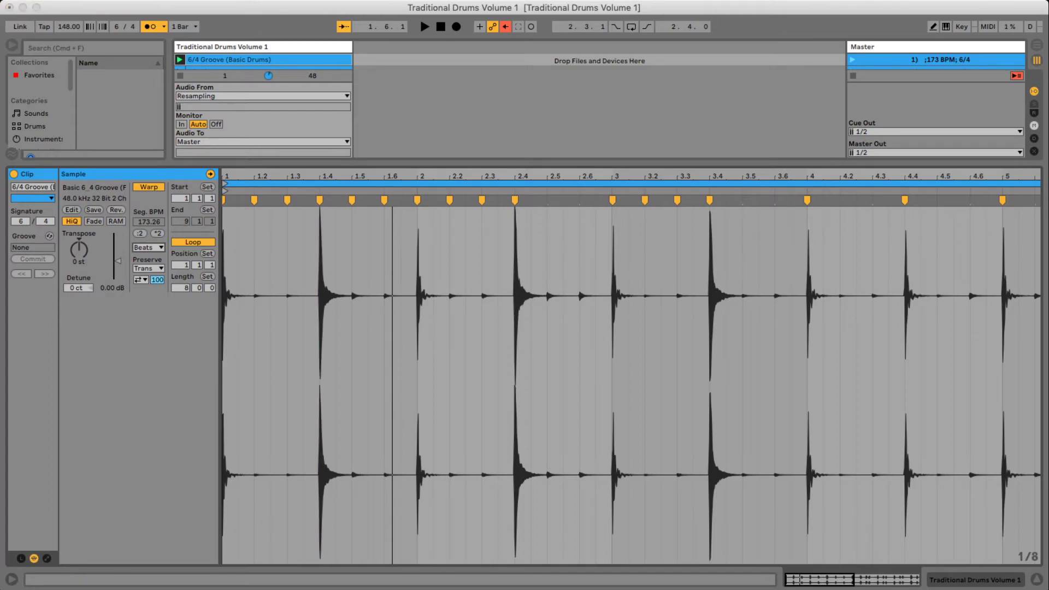
Set the clip's warp mode to Complex Pro and play the groove back to judge the sound.
{"action": "left_click", "coordinate": [152, 309]}
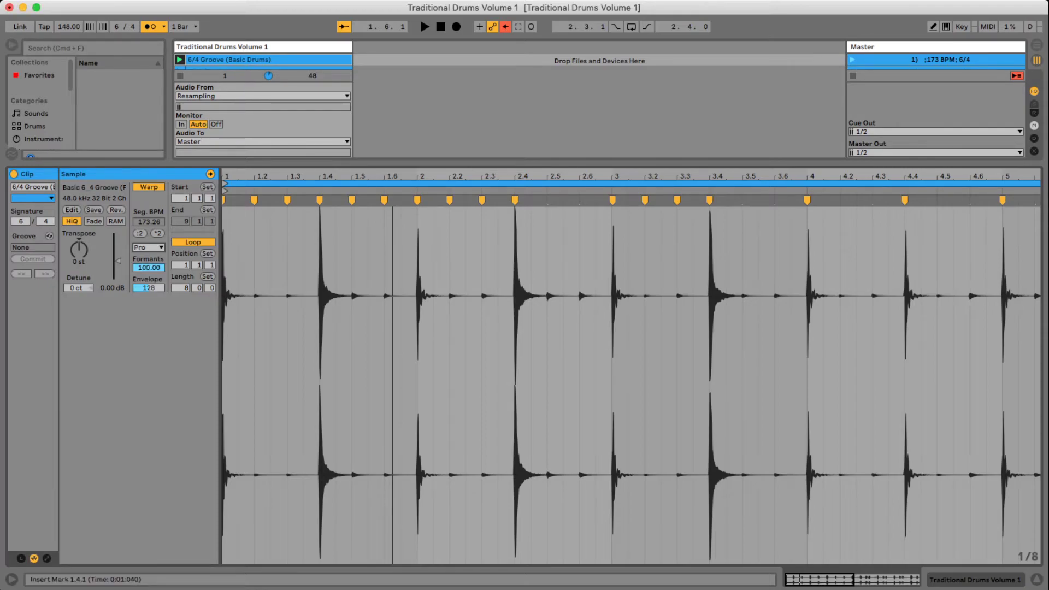
{"action": "left_click", "coordinate": [352, 201]}
{"action": "left_click", "coordinate": [320, 201]}
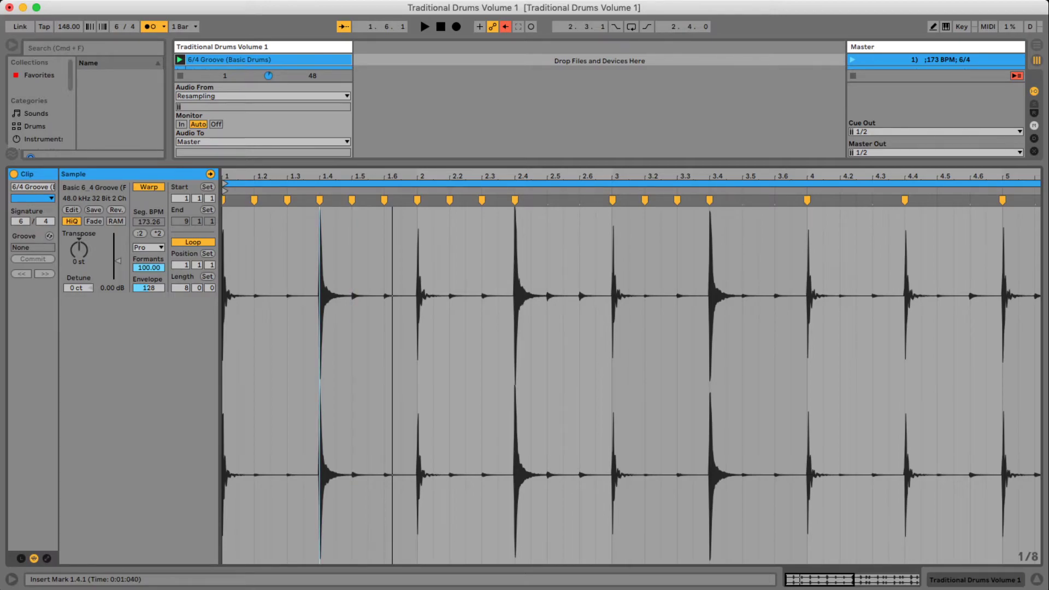
{"action": "left_click", "coordinate": [352, 200]}
{"action": "left_click", "coordinate": [320, 201]}
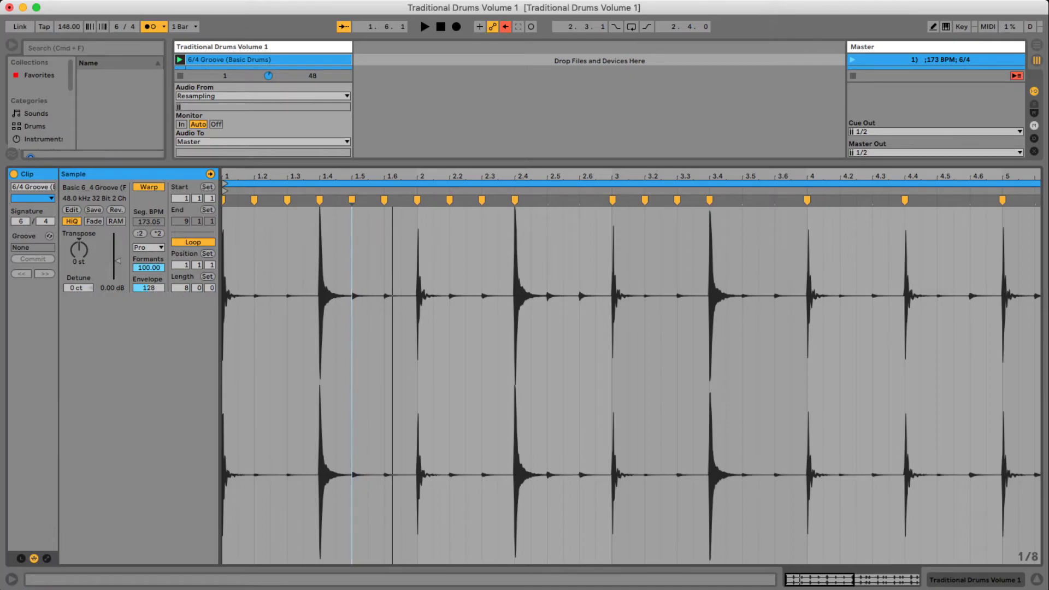
{"action": "key", "text": "space"}
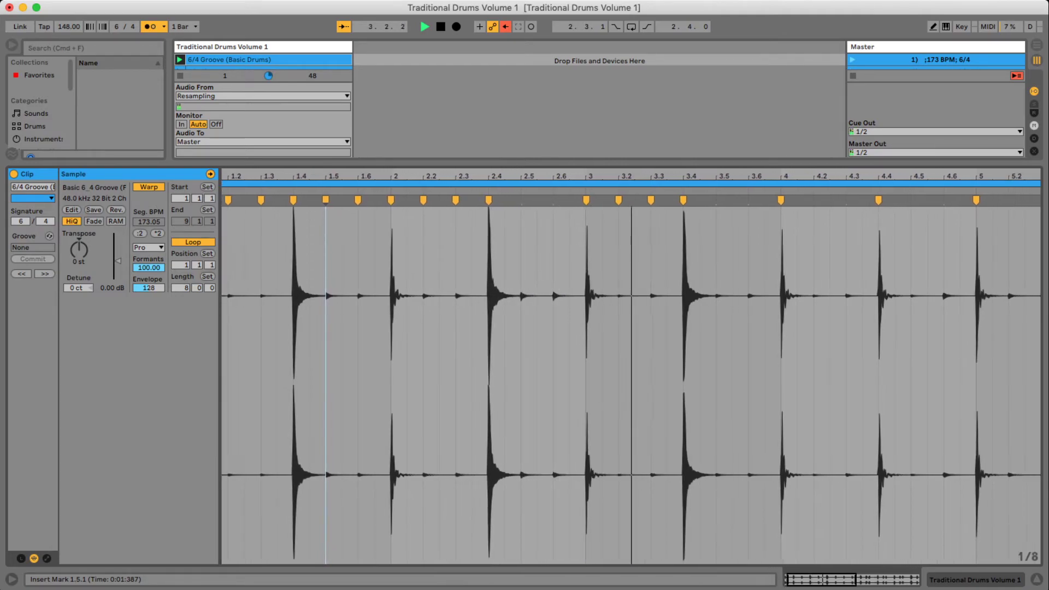
{"action": "key", "text": "space"}
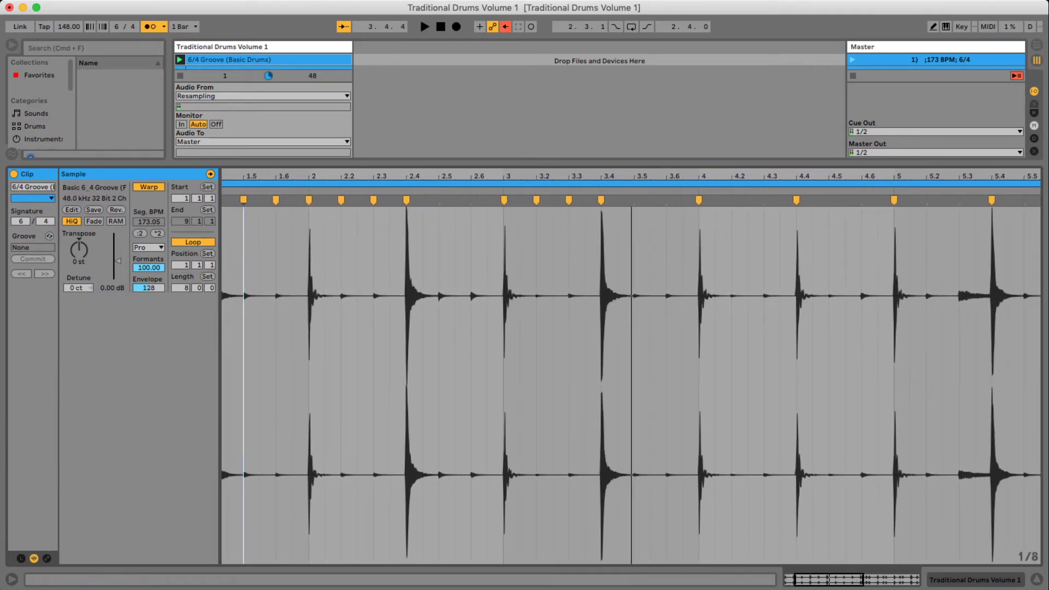
Insert warp markers on the quiet hits at 2.5 and 2.6 and fine-align them together with those at 3.2 and 3.3.
{"action": "double_click", "coordinate": [439, 200]}
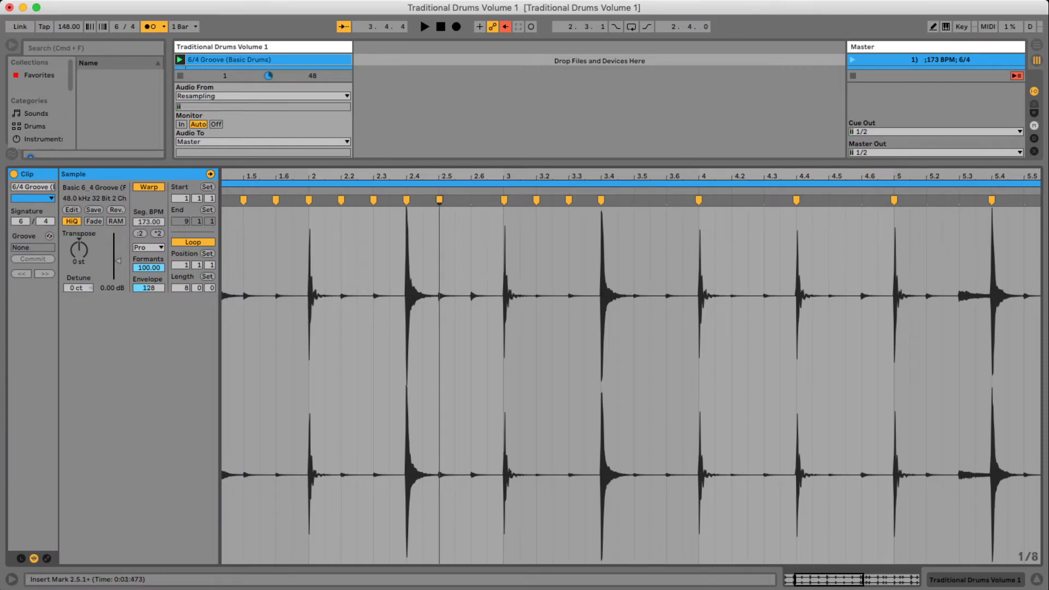
{"action": "left_click", "coordinate": [439, 200]}
{"action": "left_click", "coordinate": [471, 200]}
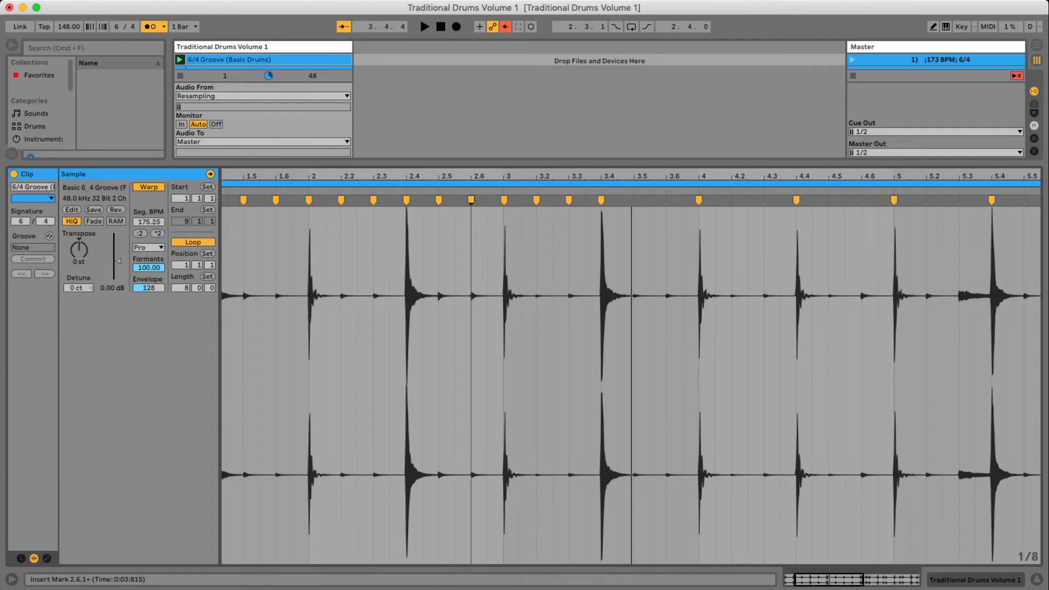
{"action": "left_click", "coordinate": [536, 200]}
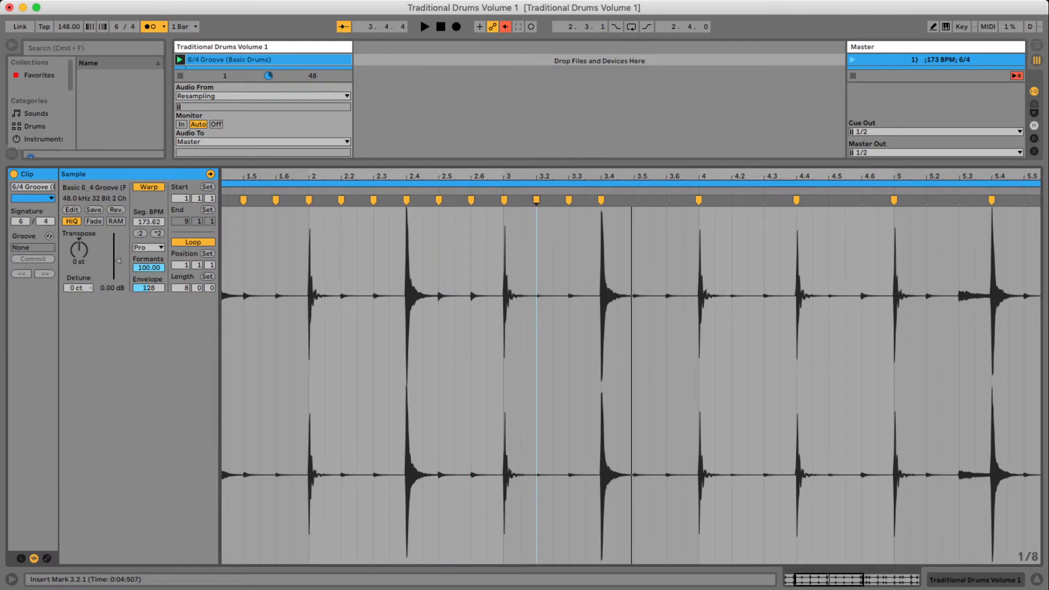
{"action": "left_click", "coordinate": [569, 200]}
Insert warp markers on the quiet hits at 3.5 and 3.6 and nudge them into alignment.
{"action": "double_click", "coordinate": [634, 200]}
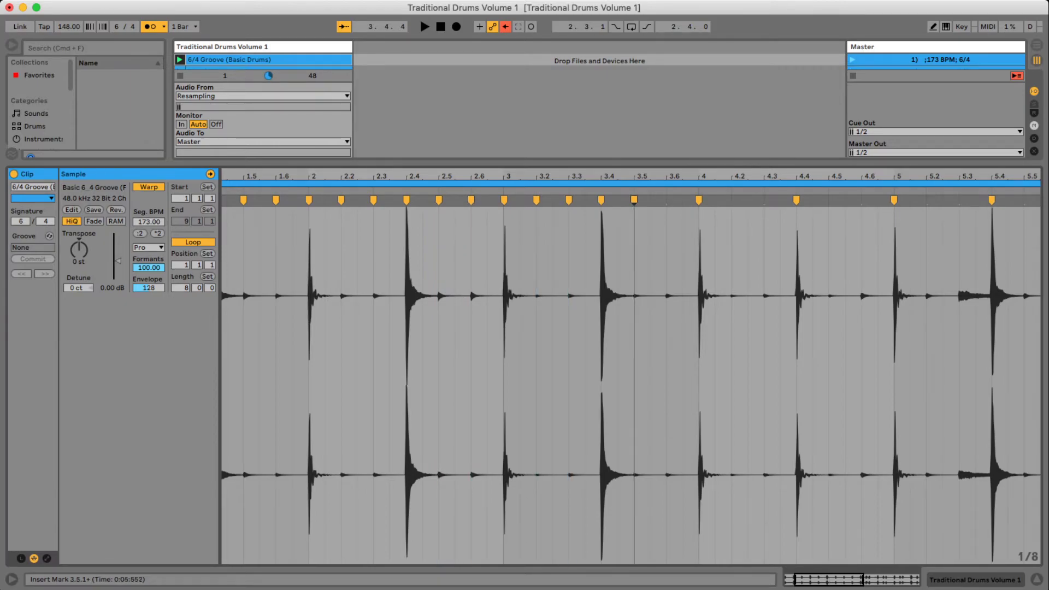
{"action": "double_click", "coordinate": [667, 200]}
{"action": "left_click", "coordinate": [634, 200]}
{"action": "left_click", "coordinate": [667, 200]}
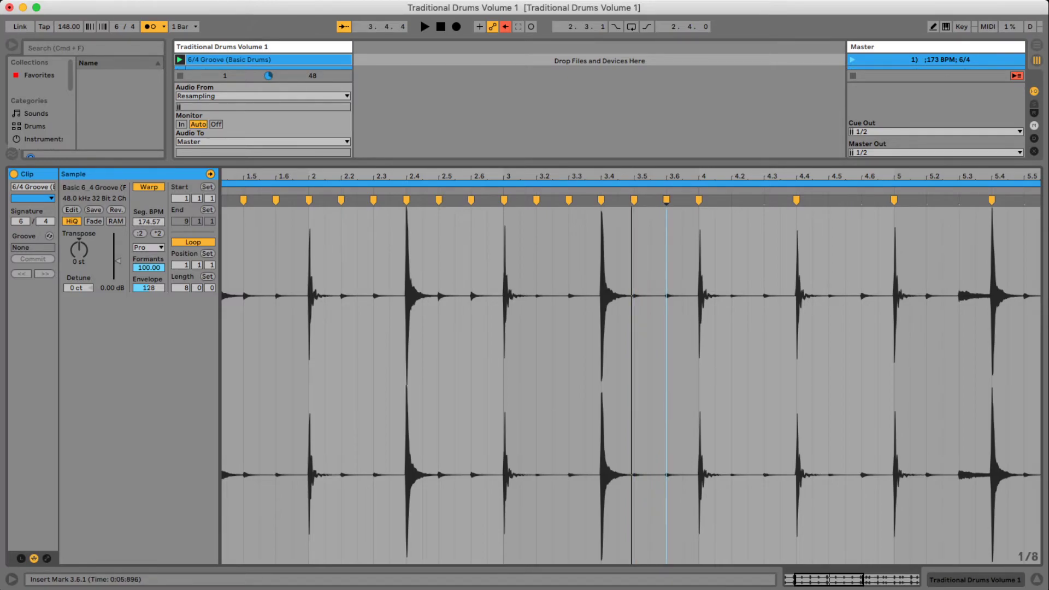
Insert warp markers on the unmarked hits at 4.2, 4.3, 4.5, 4.6, 5.2 and 5.3.
{"action": "double_click", "coordinate": [732, 200]}
{"action": "double_click", "coordinate": [765, 200]}
{"action": "double_click", "coordinate": [830, 200]}
{"action": "left_click", "coordinate": [862, 201]}
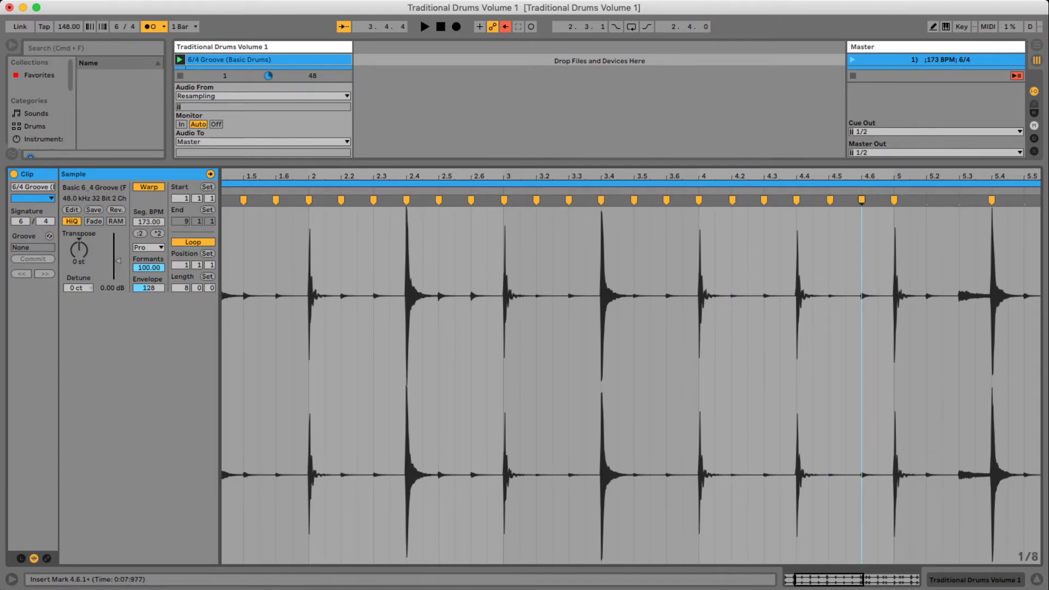
{"action": "double_click", "coordinate": [928, 200]}
{"action": "double_click", "coordinate": [960, 200]}
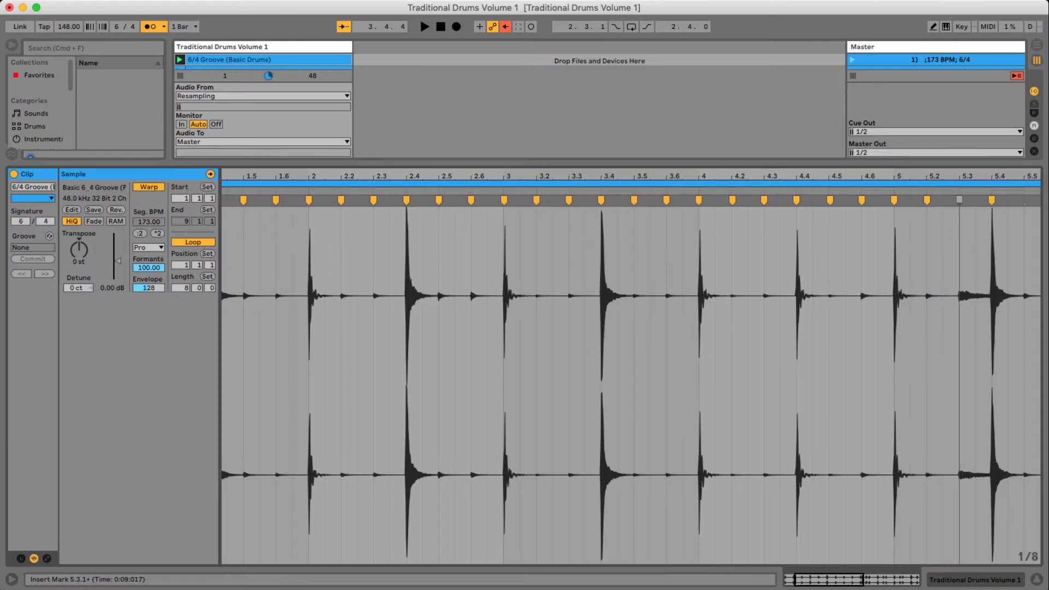
Recheck the warp markers at 3.5 and 3.6 and fine-align those at 4.2 and 4.3 with the beat grid.
{"action": "left_click", "coordinate": [634, 200]}
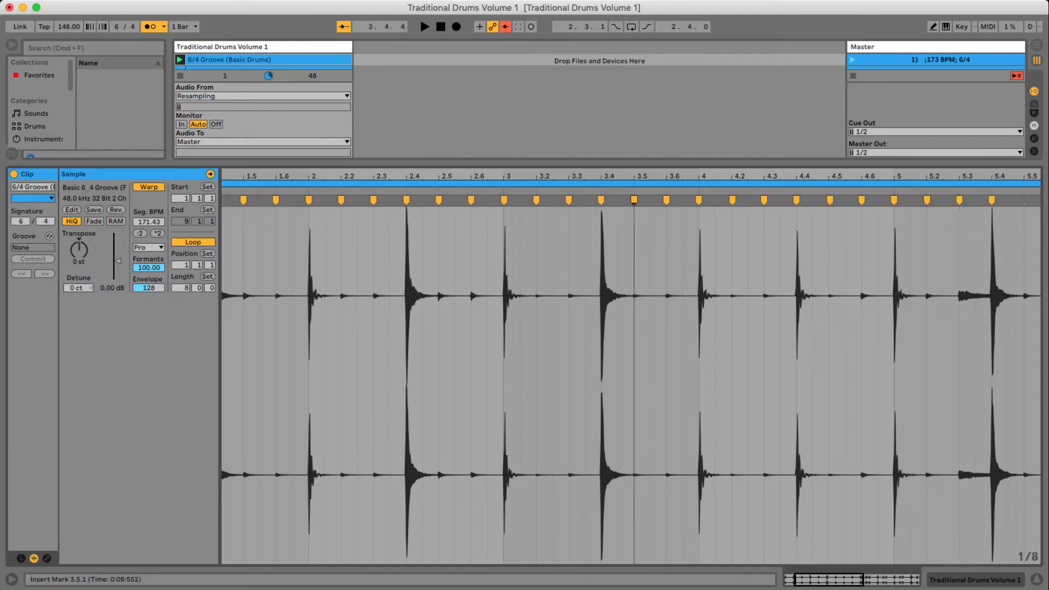
{"action": "left_click", "coordinate": [666, 200]}
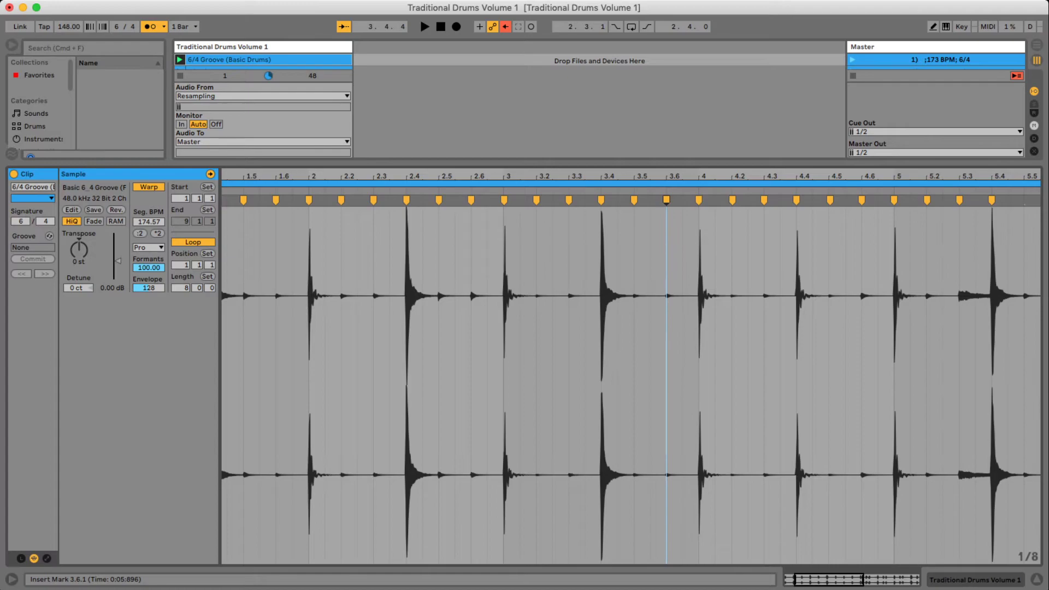
{"action": "left_click", "coordinate": [732, 200]}
{"action": "left_click", "coordinate": [764, 200]}
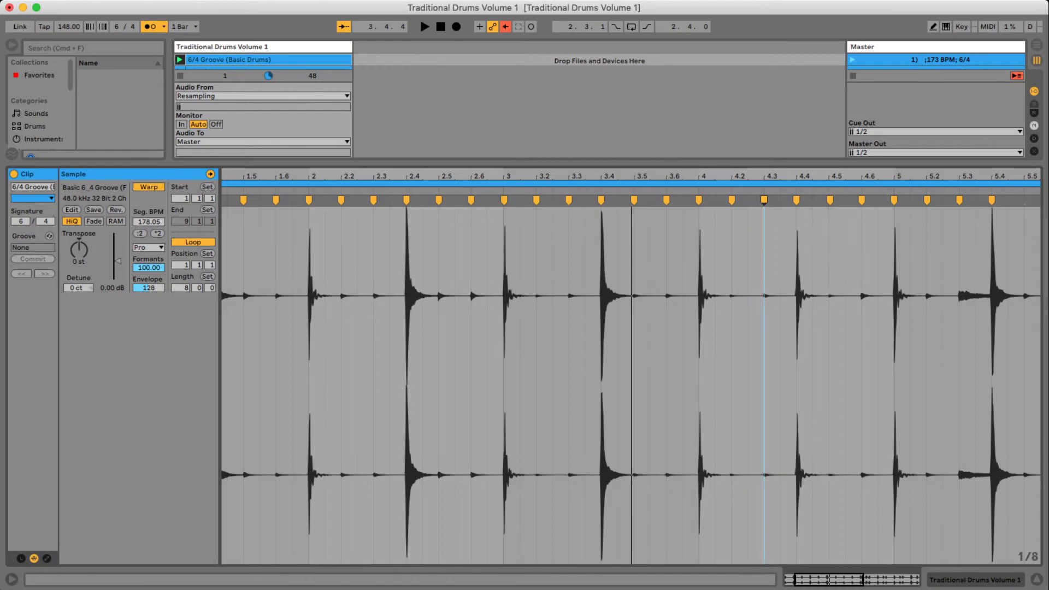
{"action": "left_click_drag", "start_coordinate": [785, 176], "coordinate": [557, 161]}
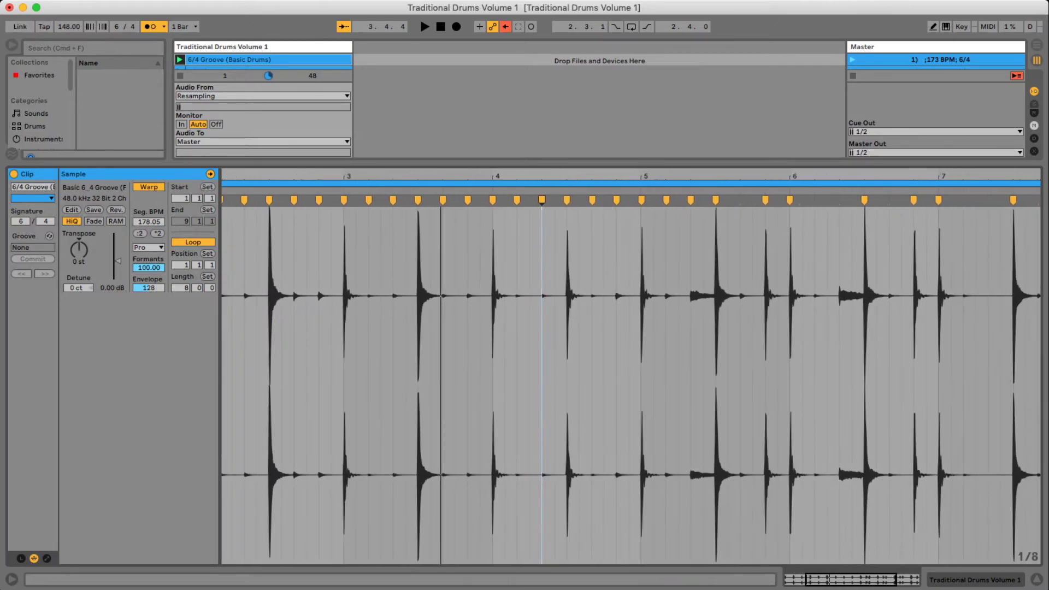
{"action": "left_click_drag", "start_coordinate": [759, 176], "coordinate": [758, 198]}
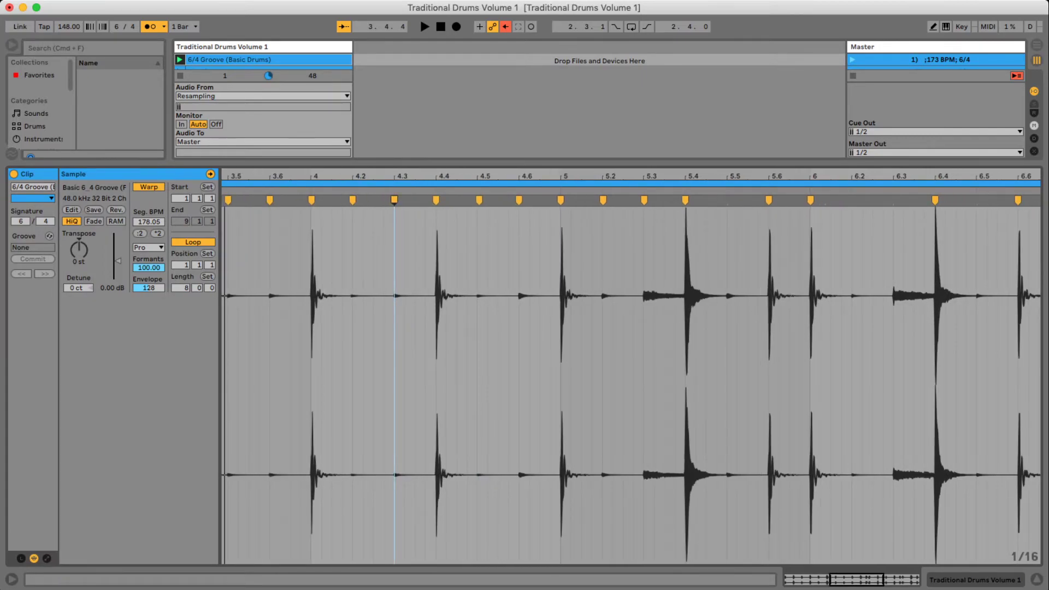
Insert warp markers on the unmarked hits at 5.5, 6.2 and 6.3.
{"action": "left_click_drag", "start_coordinate": [731, 252], "coordinate": [732, 361]}
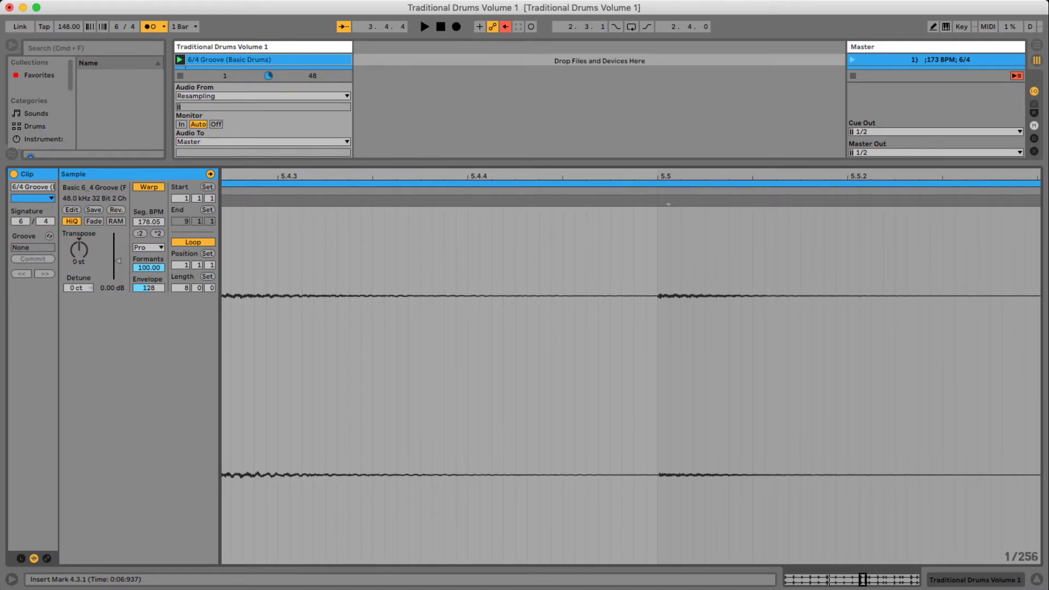
{"action": "left_click", "coordinate": [658, 350]}
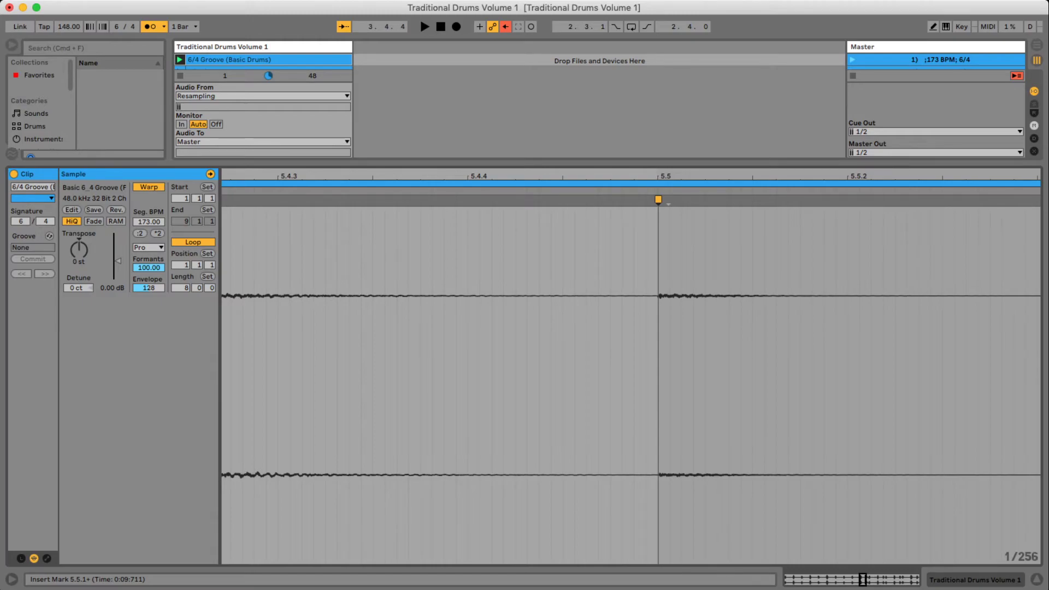
{"action": "scroll", "coordinate": [660, 350], "scroll_direction": "down", "scroll_amount": 5}
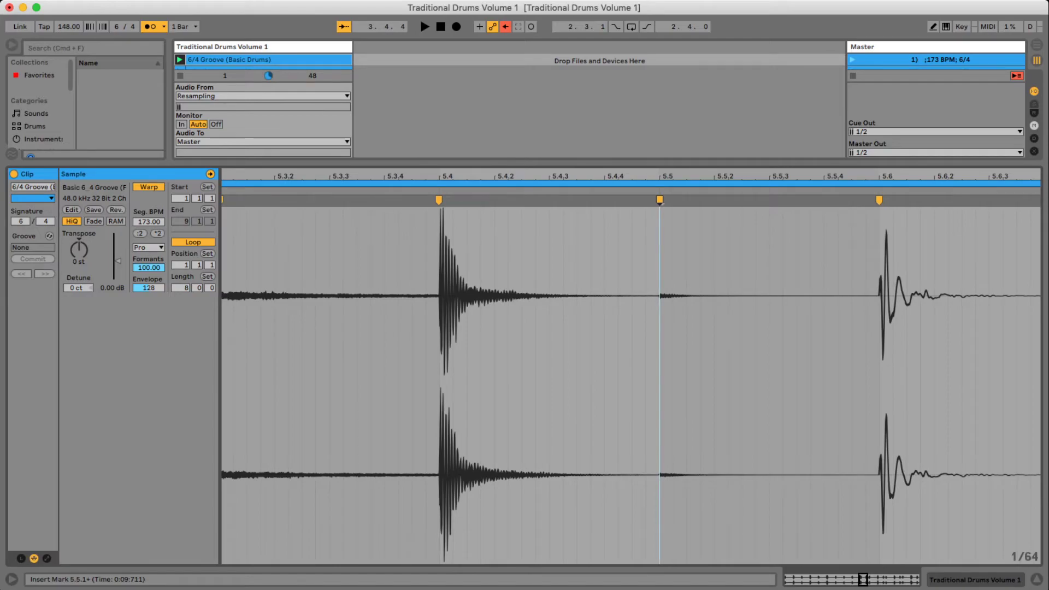
{"action": "mouse_move", "coordinate": [730, 176]}
{"action": "left_mouse_down"}
{"action": "mouse_move", "coordinate": [480, 173]}
{"action": "mouse_move", "coordinate": [481, 165]}
{"action": "left_mouse_up"}
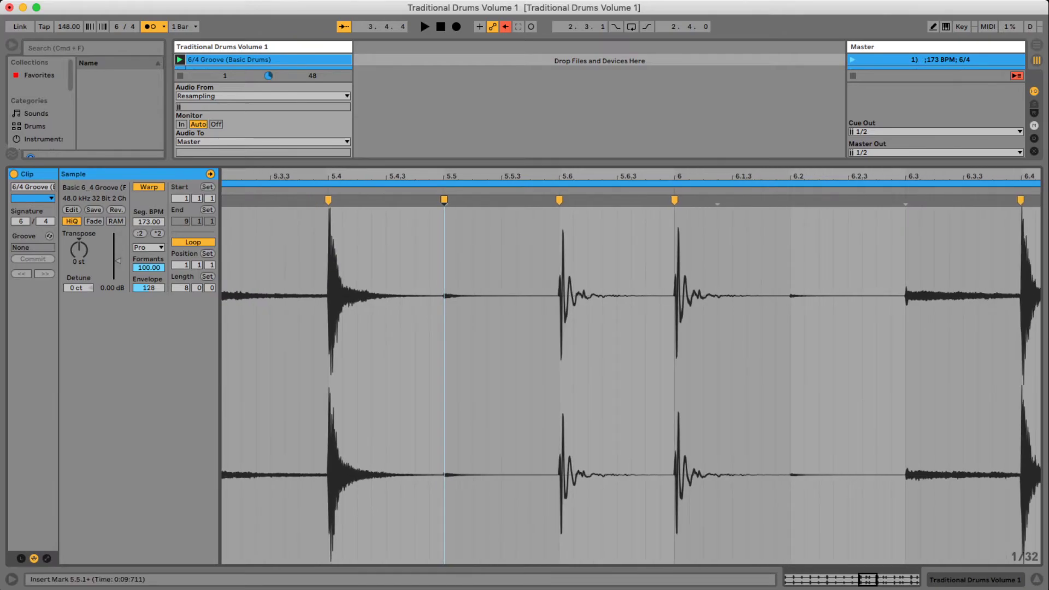
{"action": "left_click", "coordinate": [790, 296]}
{"action": "key", "text": "super+i"}
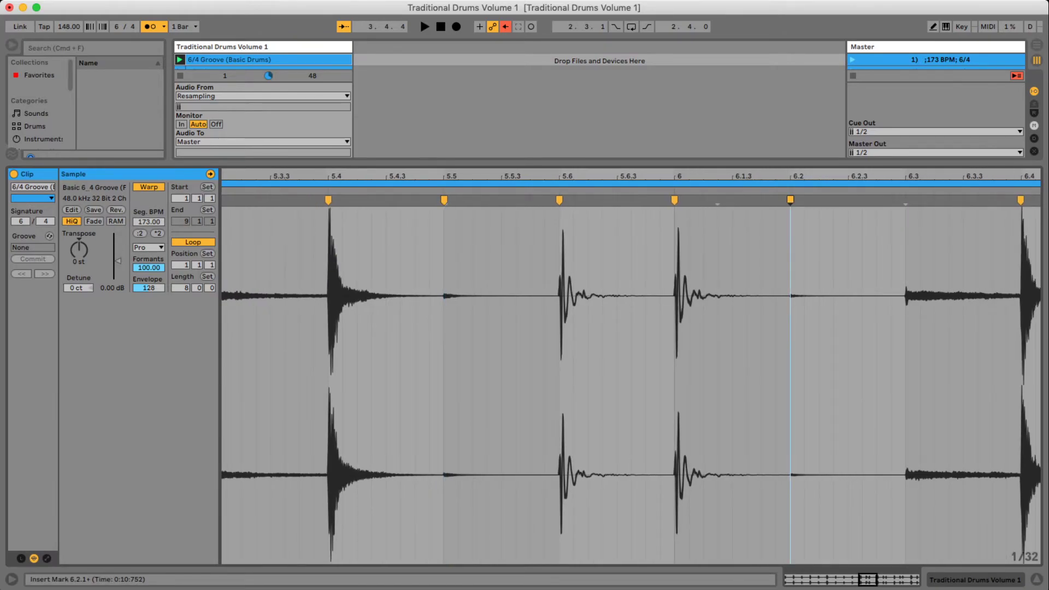
{"action": "left_click", "coordinate": [906, 201]}
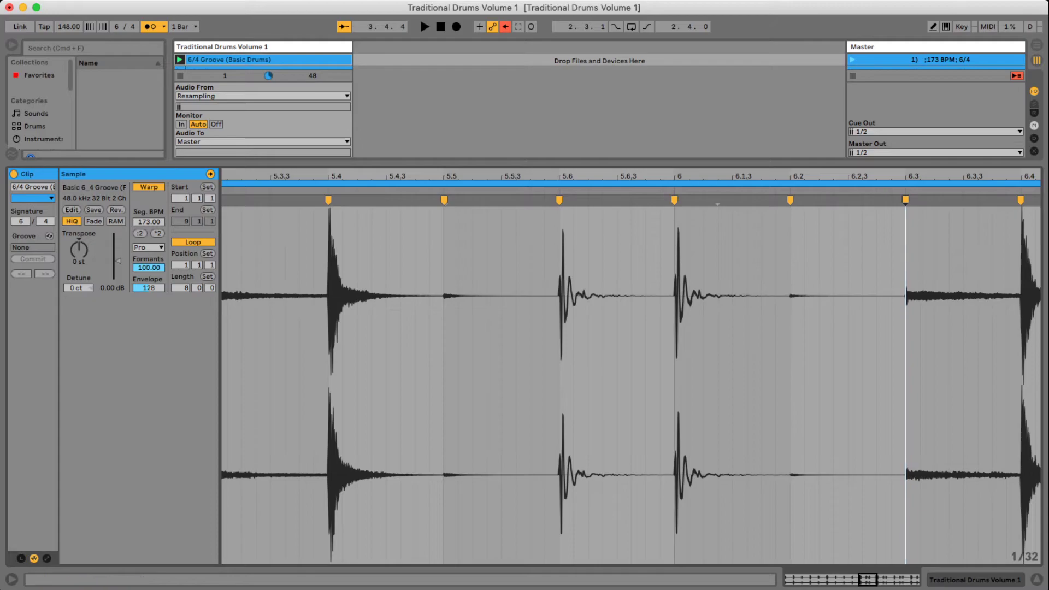
Insert warp markers on the quiet hits at 6.5 and 7.2.
{"action": "left_click_drag", "start_coordinate": [647, 176], "coordinate": [339, 178]}
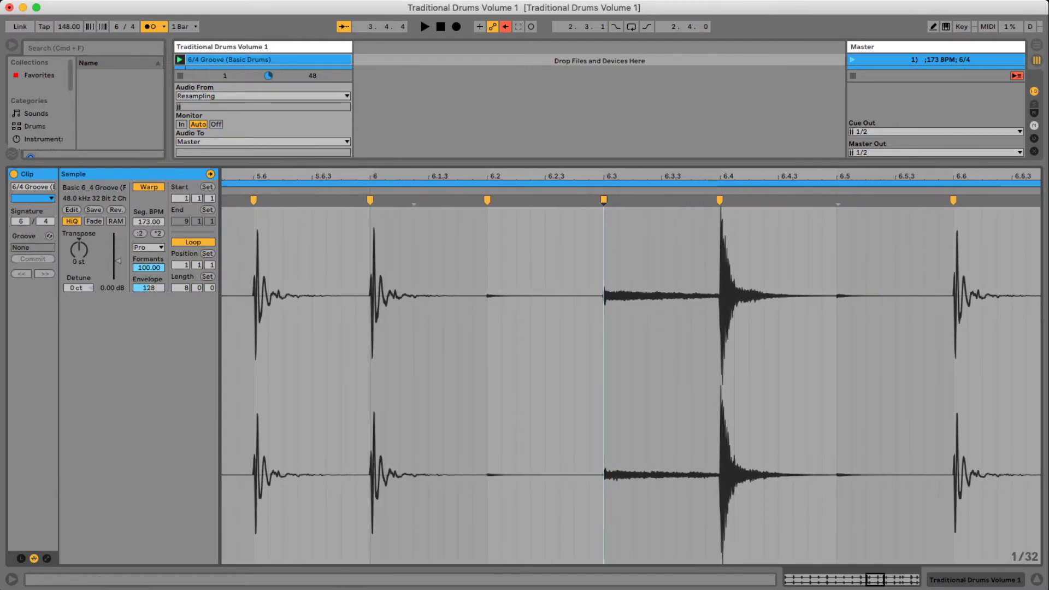
{"action": "left_click_drag", "start_coordinate": [830, 178], "coordinate": [829, 216]}
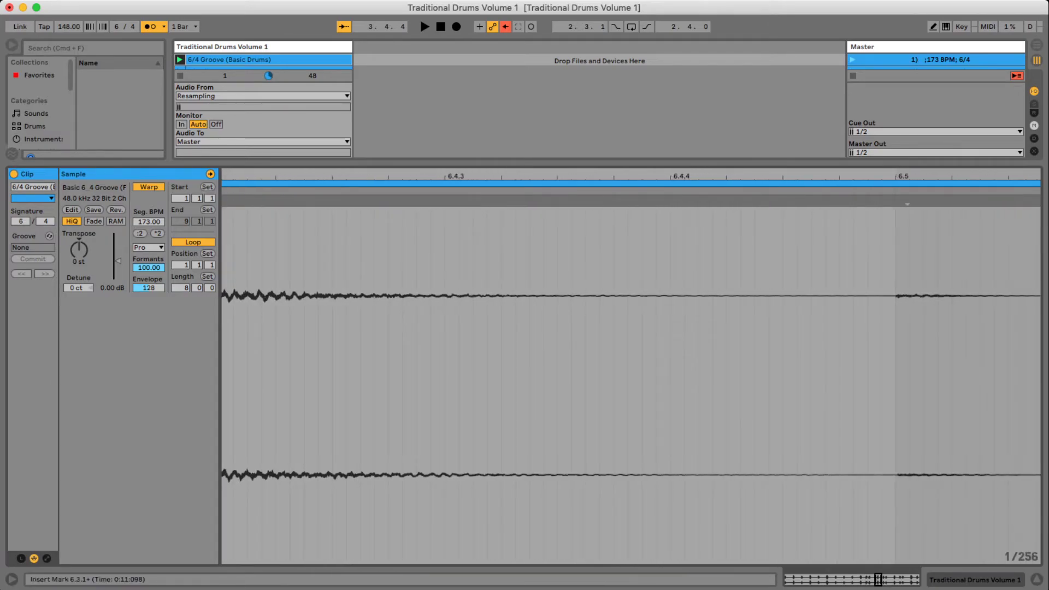
{"action": "left_click", "coordinate": [896, 306]}
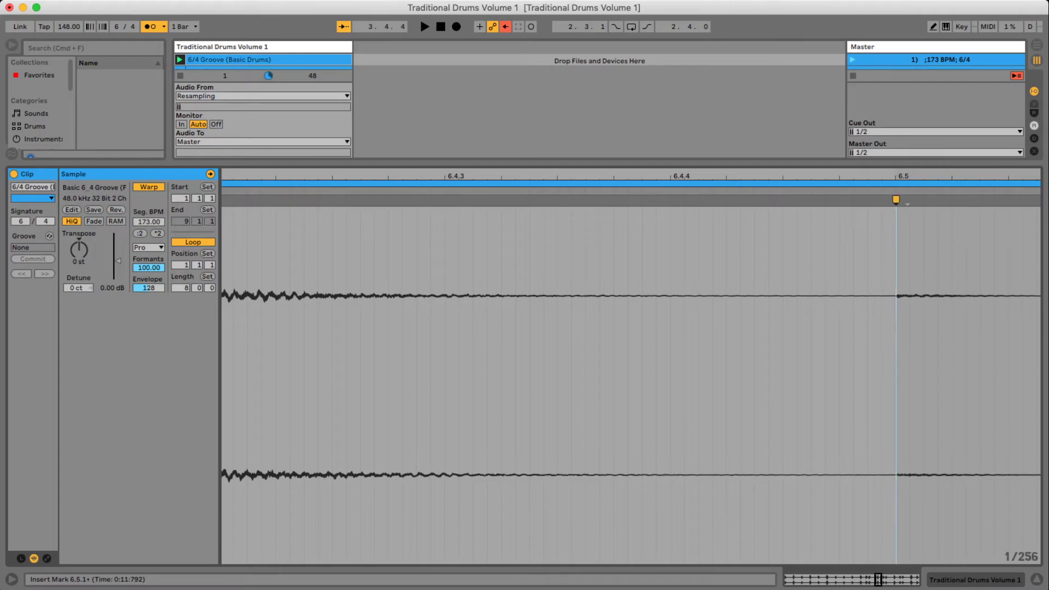
{"action": "left_click_drag", "start_coordinate": [874, 178], "coordinate": [840, 118]}
{"action": "left_click", "coordinate": [925, 295]}
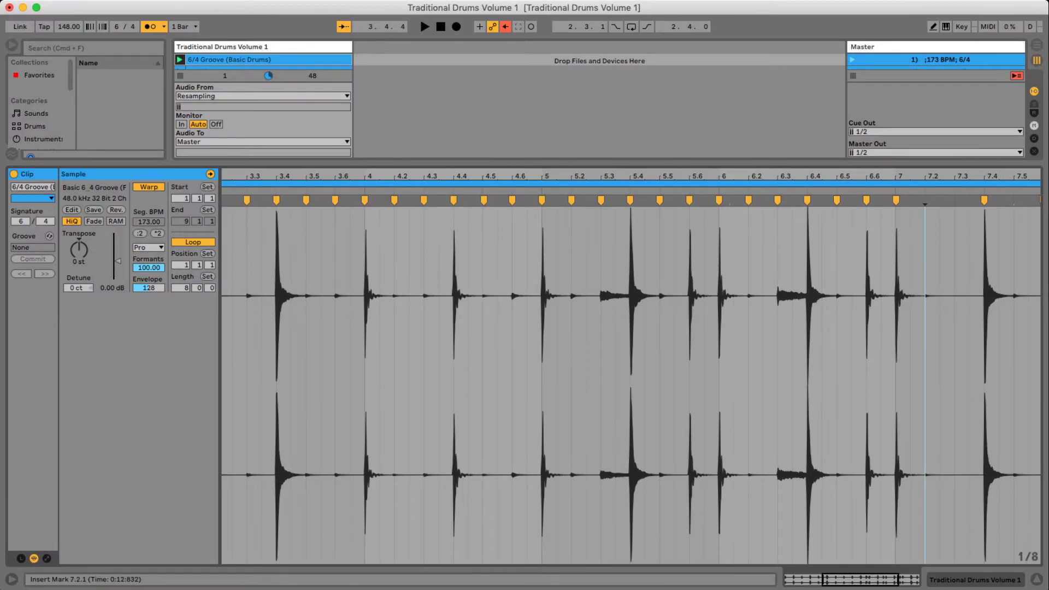
{"action": "key", "text": "super+i"}
Insert warp markers on the remaining unmarked hits at 7.5, 8.2 and 8.5.
{"action": "left_click_drag", "start_coordinate": [923, 177], "coordinate": [776, 173]}
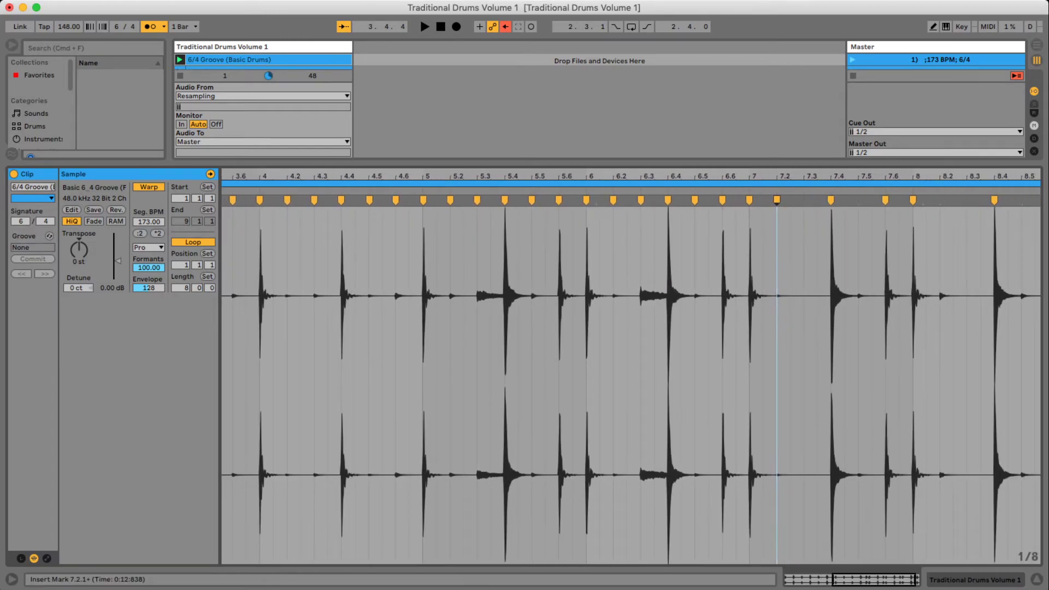
{"action": "double_click", "coordinate": [859, 201]}
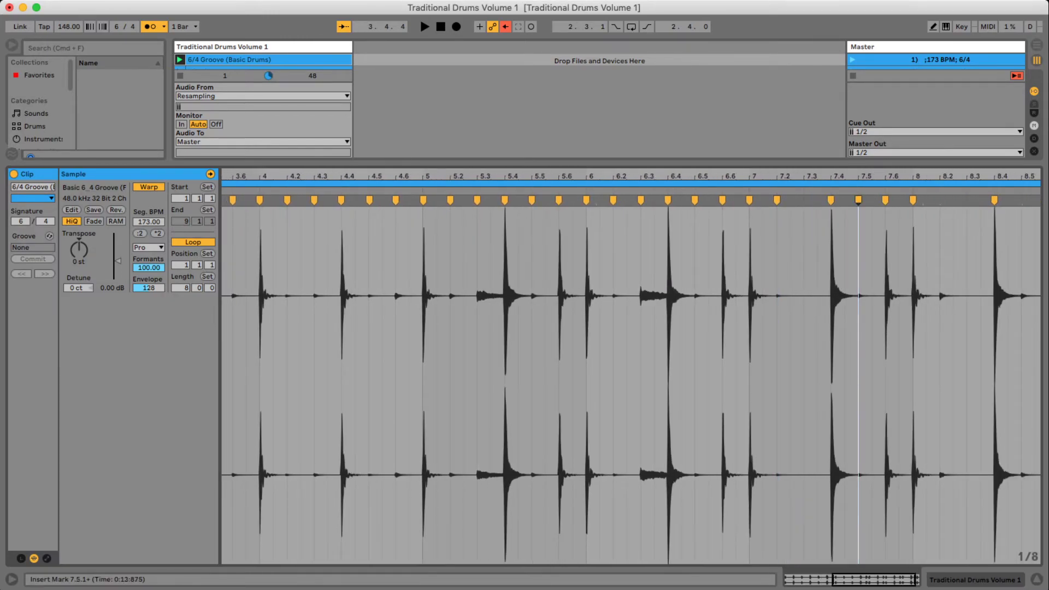
{"action": "left_click", "coordinate": [940, 296]}
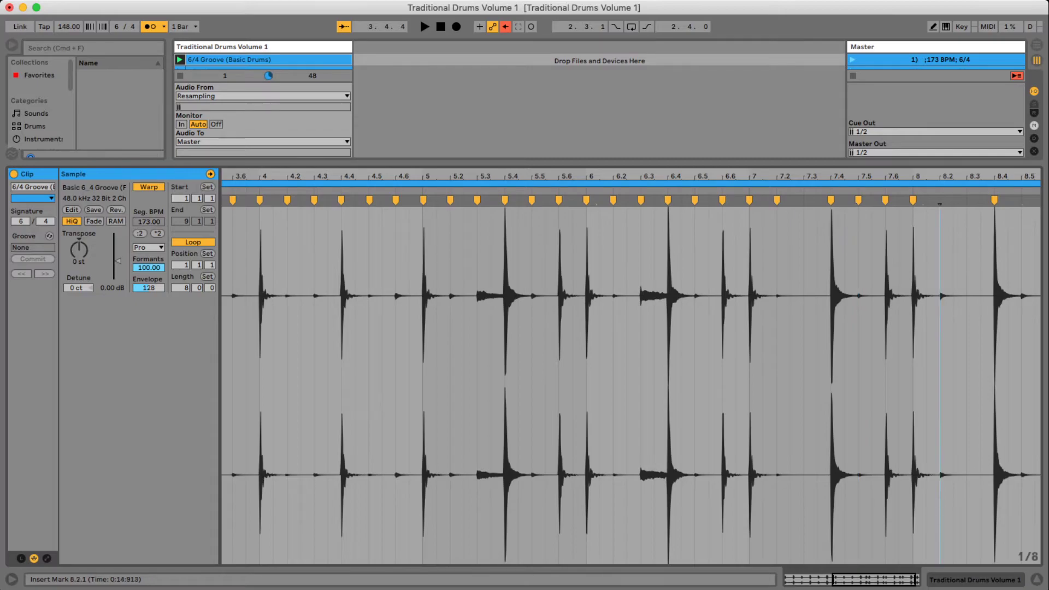
{"action": "key", "text": "super+i"}
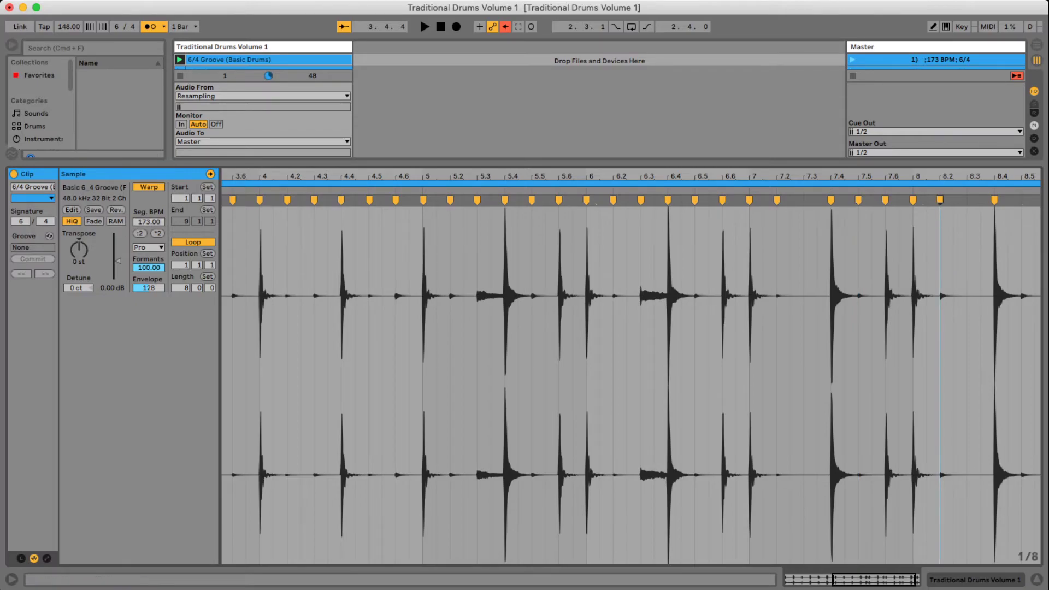
{"action": "double_click", "coordinate": [1022, 201]}
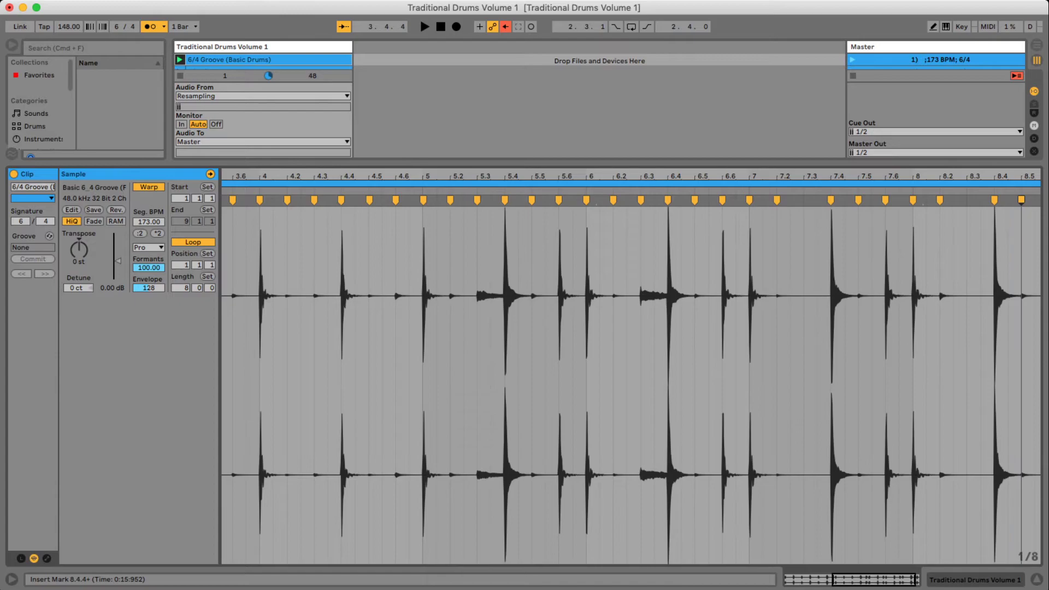
Play the fully marked 6/4 Groove (Basic Drums) clip and lower the tempo to 125 BPM.
{"action": "left_click_drag", "start_coordinate": [398, 176], "coordinate": [880, 180]}
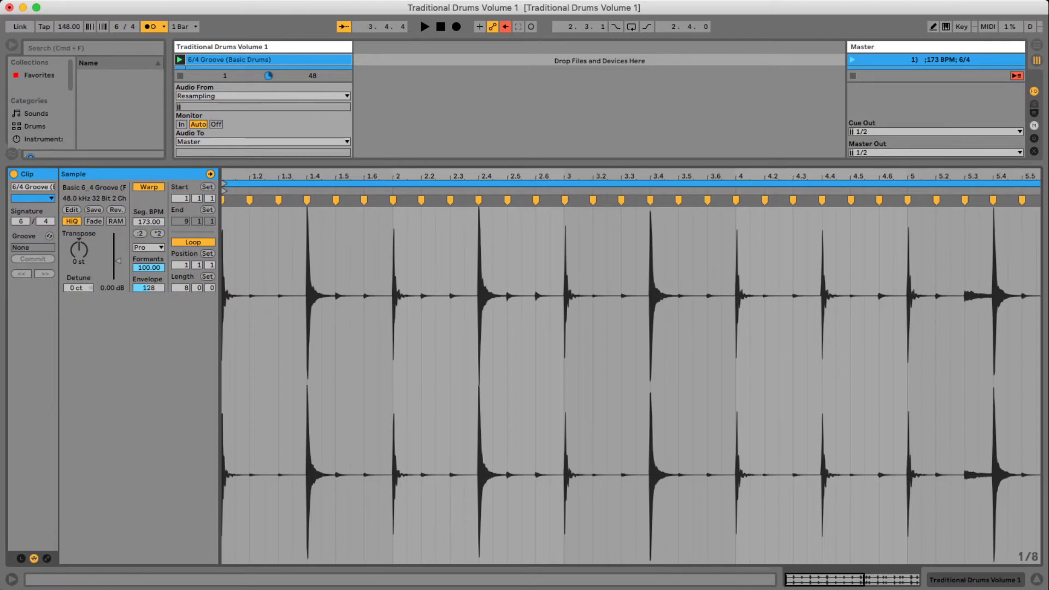
{"action": "left_click_drag", "start_coordinate": [484, 177], "coordinate": [378, 155]}
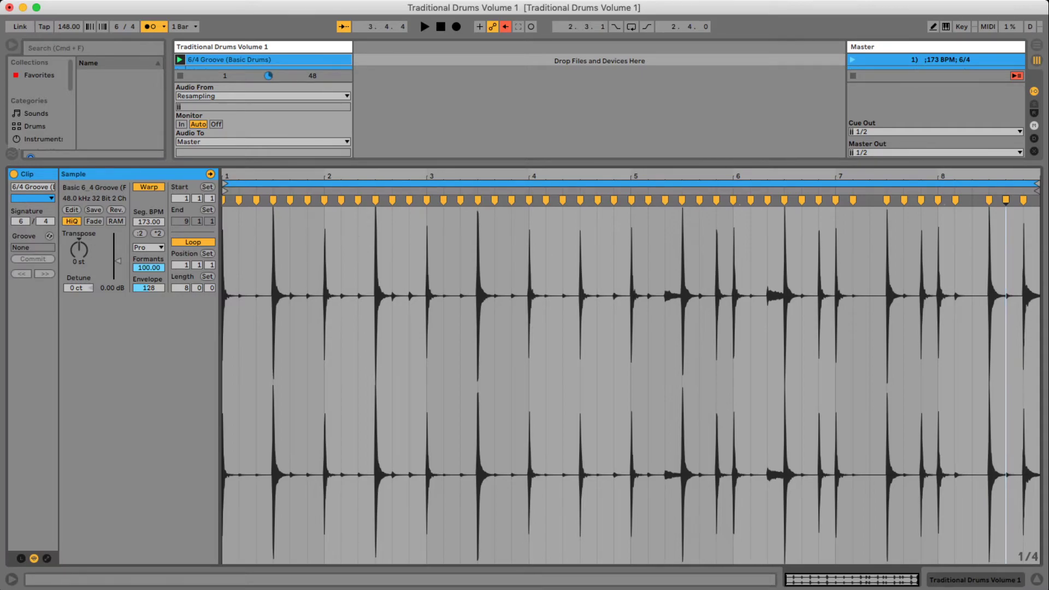
{"action": "key", "text": "space"}
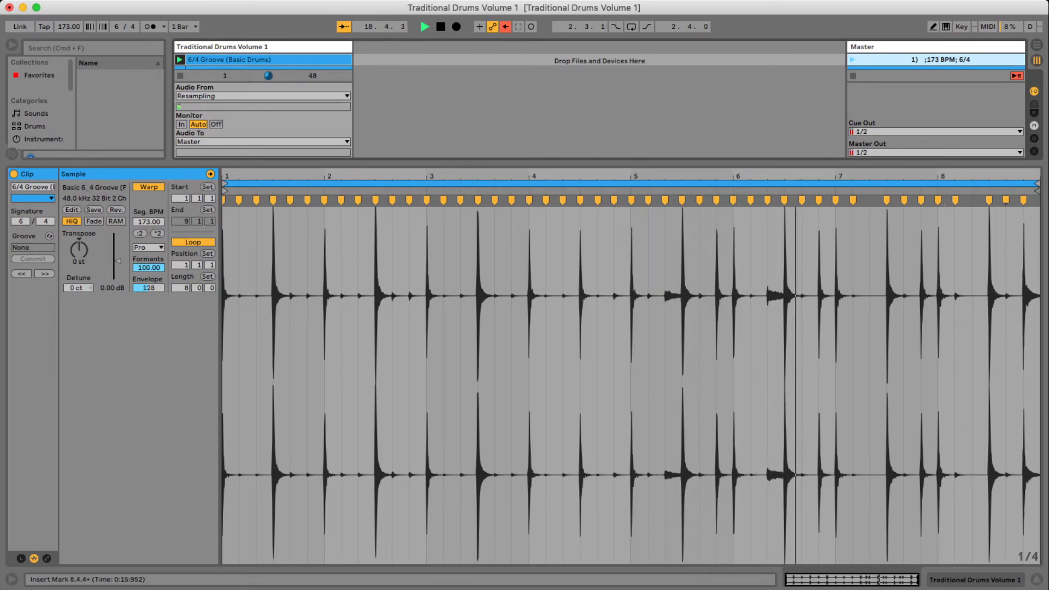
{"action": "left_click_drag", "start_coordinate": [546, 164], "coordinate": [546, 433]}
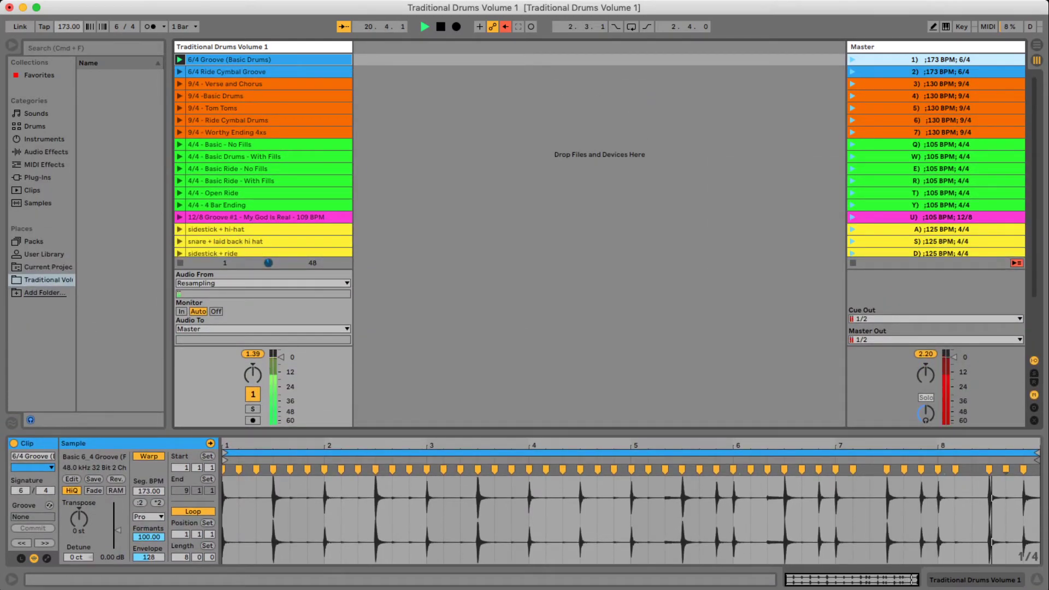
{"action": "left_click_drag", "start_coordinate": [69, 27], "coordinate": [69, 55]}
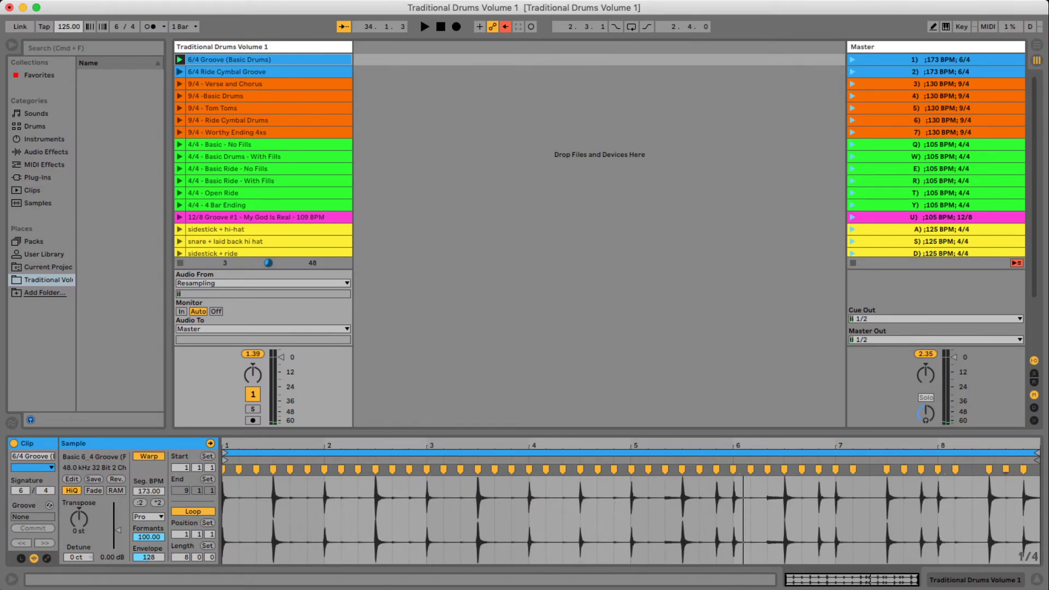
Open the 6/4 Ride Cymbal Groove clip and examine its waveform for hits that lack warp markers.
{"action": "left_click", "coordinate": [230, 60]}
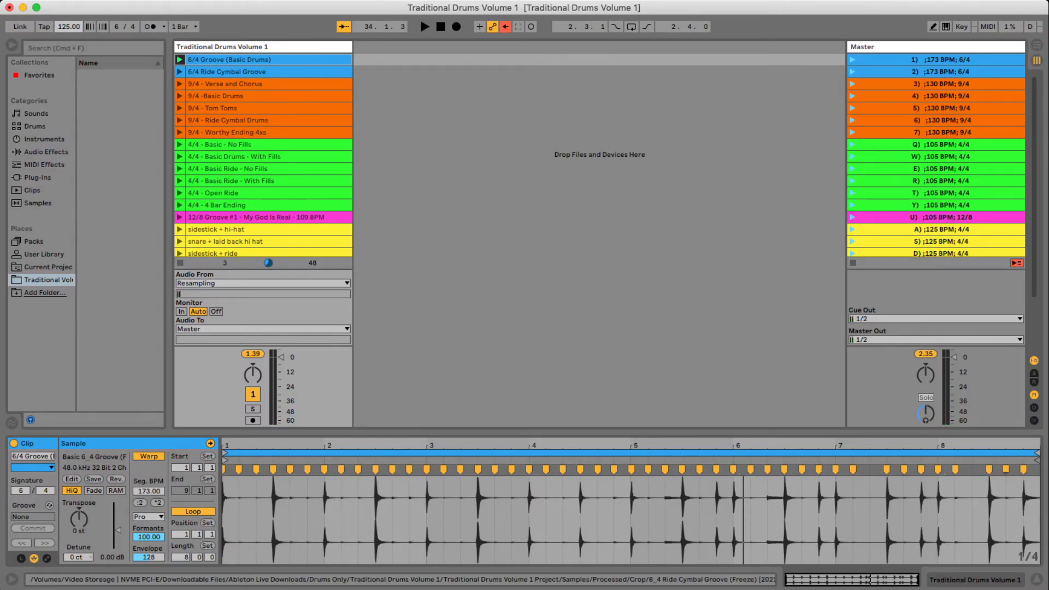
{"action": "left_click", "coordinate": [227, 71]}
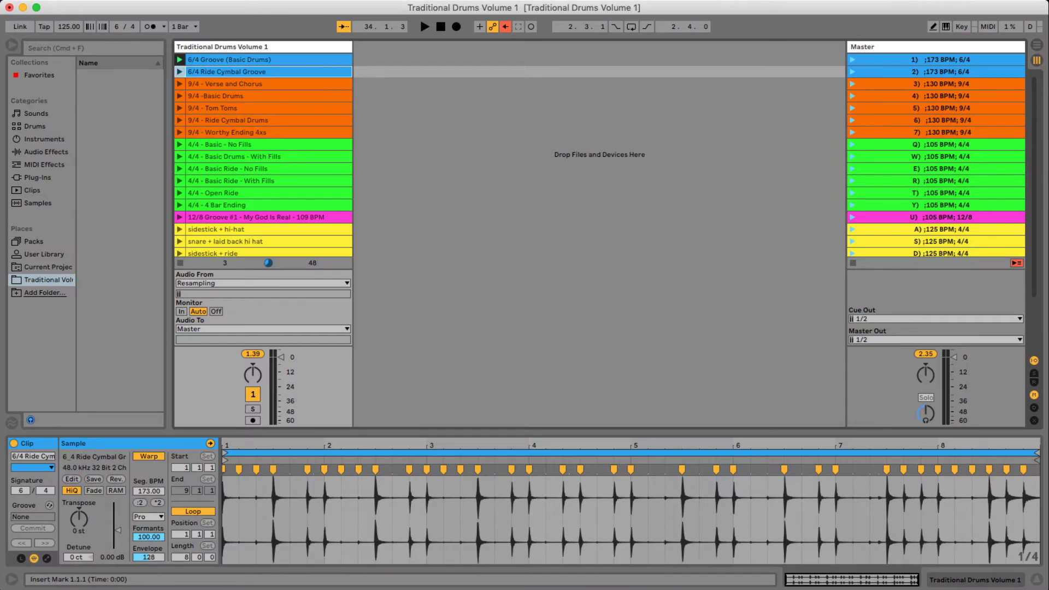
{"action": "left_click", "coordinate": [290, 513]}
{"action": "left_click", "coordinate": [392, 514]}
{"action": "left_click", "coordinate": [494, 514]}
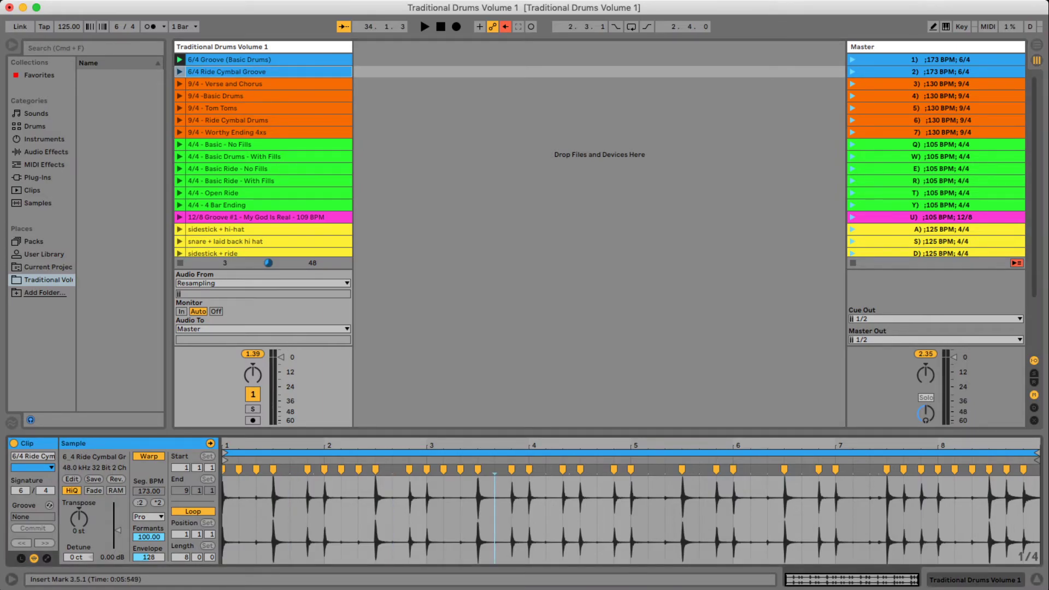
{"action": "left_click", "coordinate": [596, 514]}
{"action": "left_click", "coordinate": [546, 514]}
{"action": "left_click", "coordinate": [649, 514]}
{"action": "left_click", "coordinate": [666, 514]}
{"action": "left_click", "coordinate": [751, 514]}
{"action": "left_click", "coordinate": [768, 513]}
{"action": "left_click", "coordinate": [870, 514]}
{"action": "left_click", "coordinate": [879, 513]}
{"action": "left_click", "coordinate": [853, 513]}
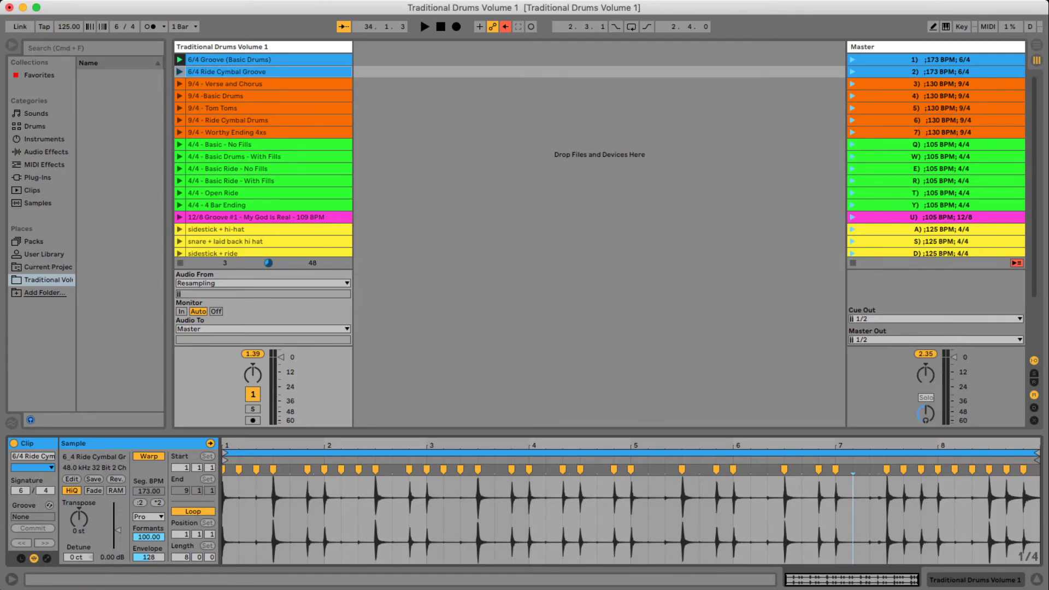
Audition the 6/4 Ride Cymbal Groove, and inspect the warp markers of the 9/4 Verse and Chorus and 4/4 Basic - No Fills clips.
{"action": "left_click", "coordinate": [180, 72]}
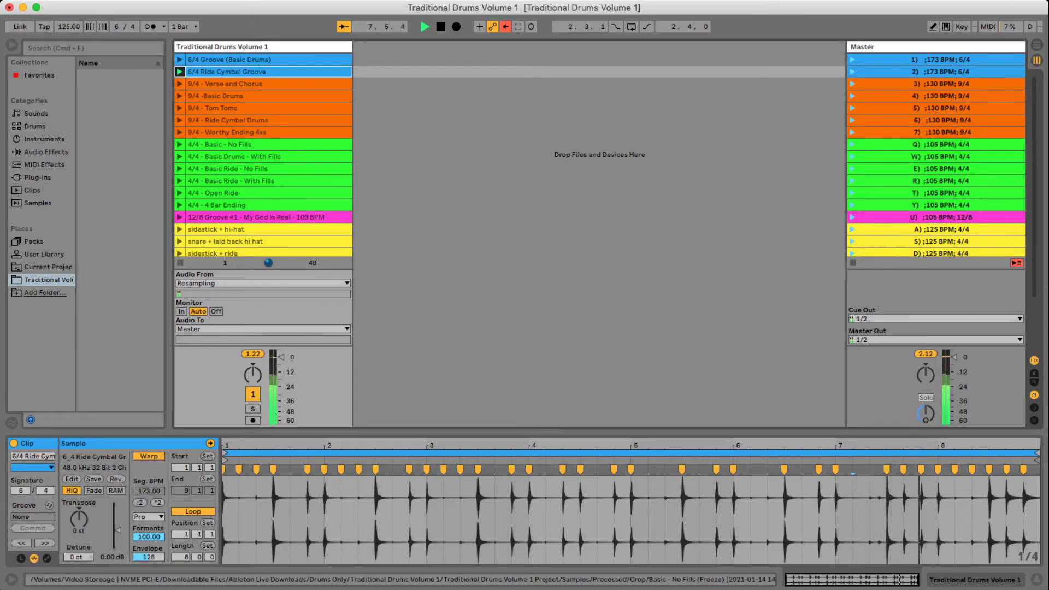
{"action": "key", "text": "space"}
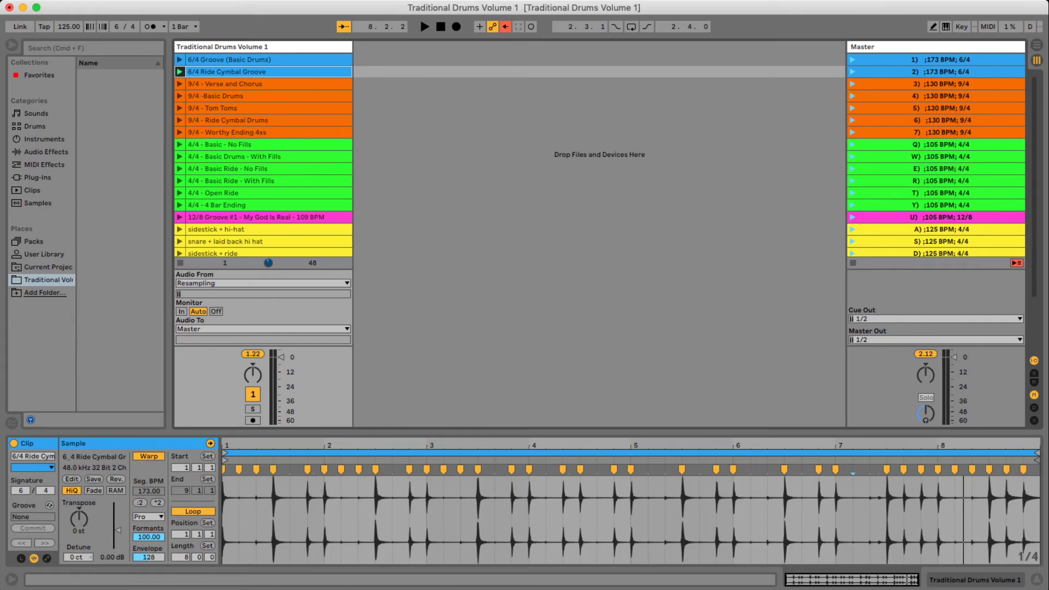
{"action": "left_click", "coordinate": [936, 84]}
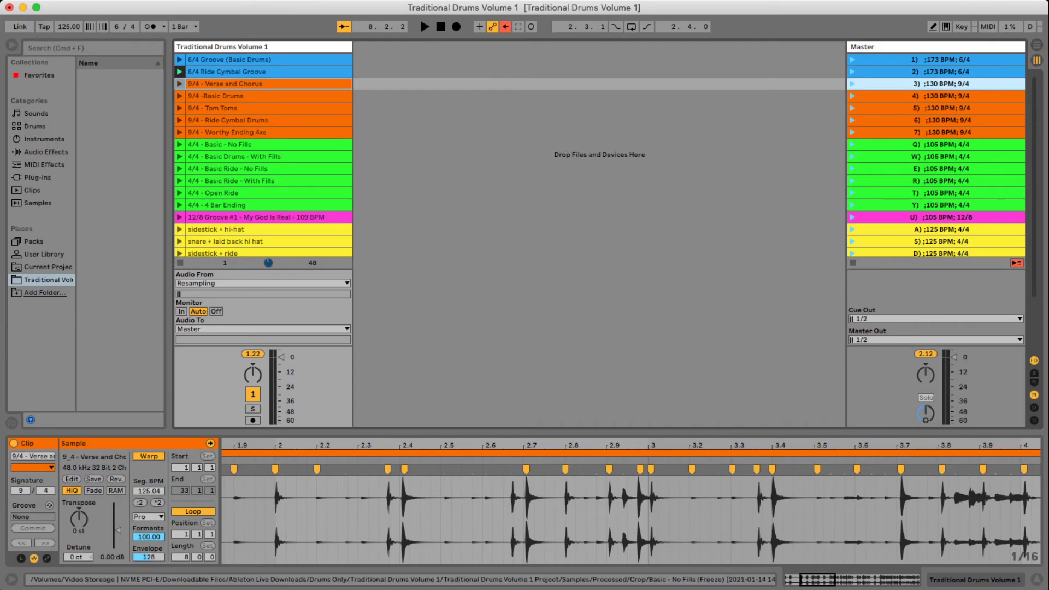
{"action": "left_click", "coordinate": [219, 145]}
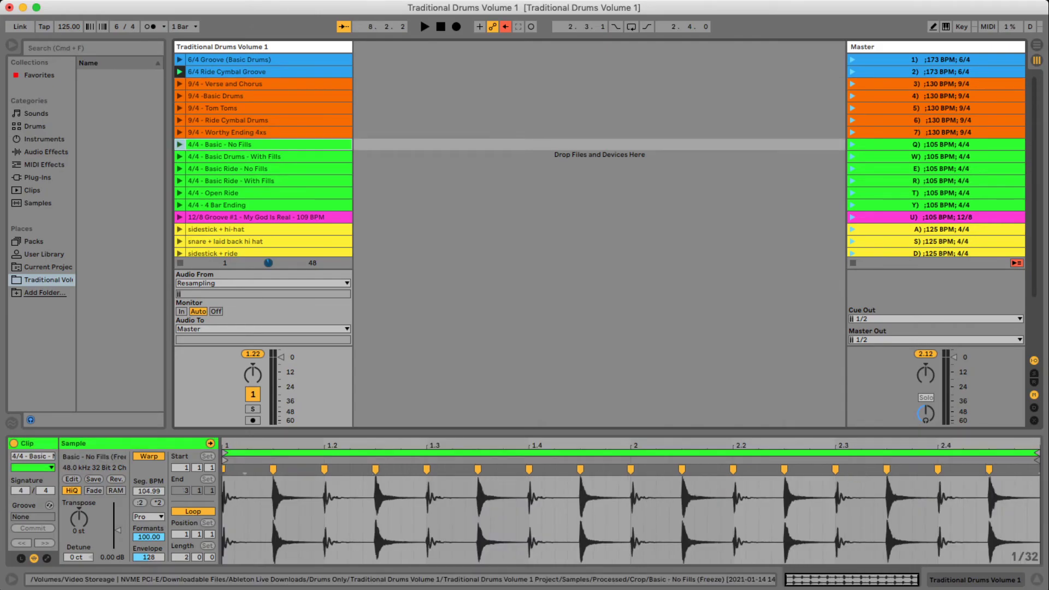
Play the 12/8 Groove #1 clip and lower the tempo to 83 BPM to hear its stretching artifacts.
{"action": "left_click", "coordinate": [235, 217]}
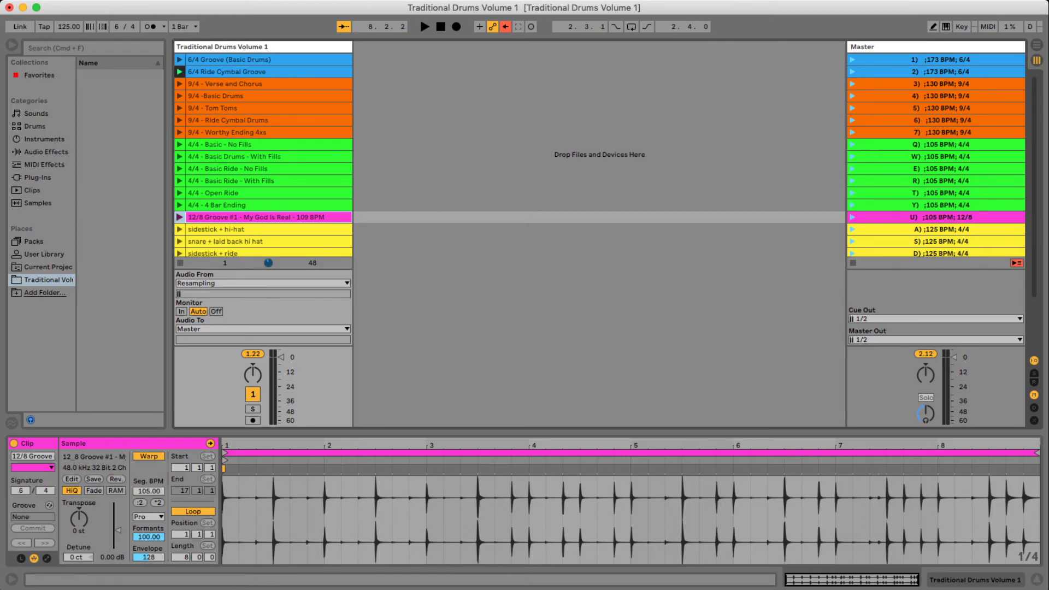
{"action": "left_click", "coordinate": [180, 218]}
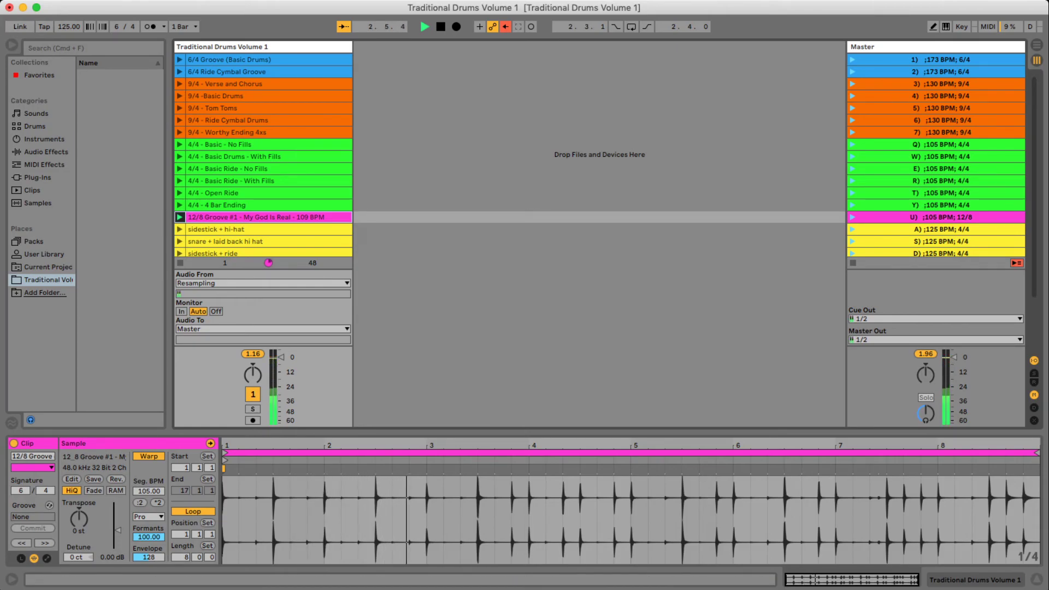
{"action": "left_click_drag", "start_coordinate": [69, 27], "coordinate": [69, 50]}
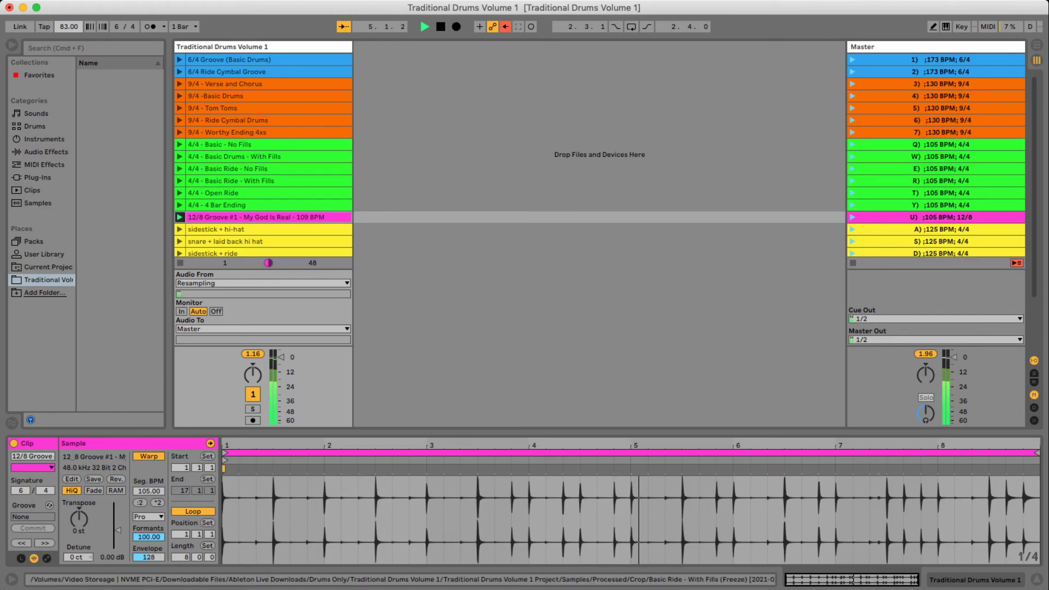
{"action": "mouse_move", "coordinate": [682, 502]}
{"action": "left_mouse_down"}
{"action": "mouse_move", "coordinate": [680, 557]}
{"action": "mouse_move", "coordinate": [682, 516]}
{"action": "left_mouse_up"}
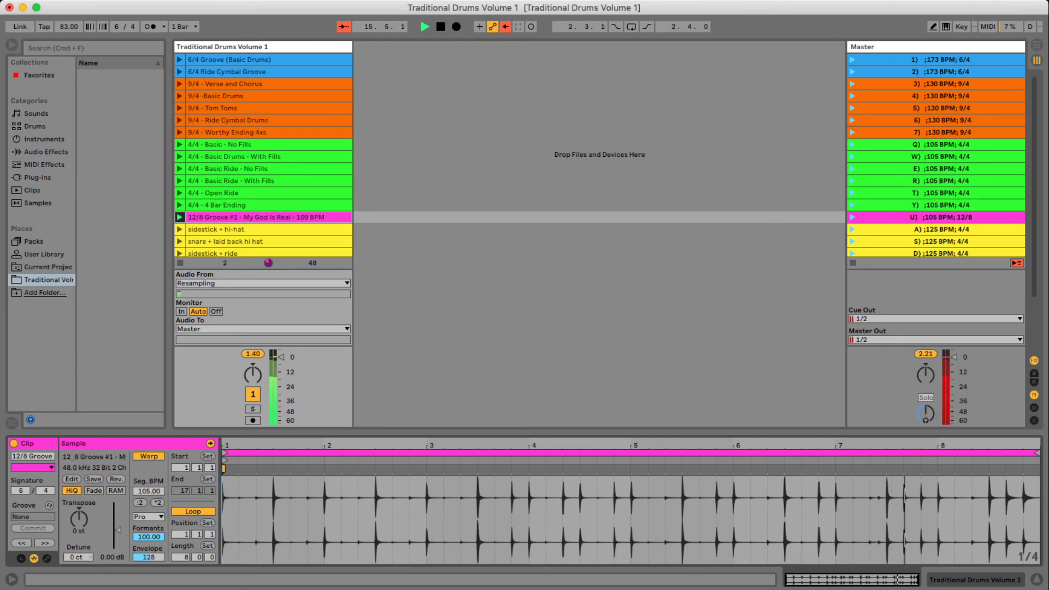
{"action": "key", "text": "space"}
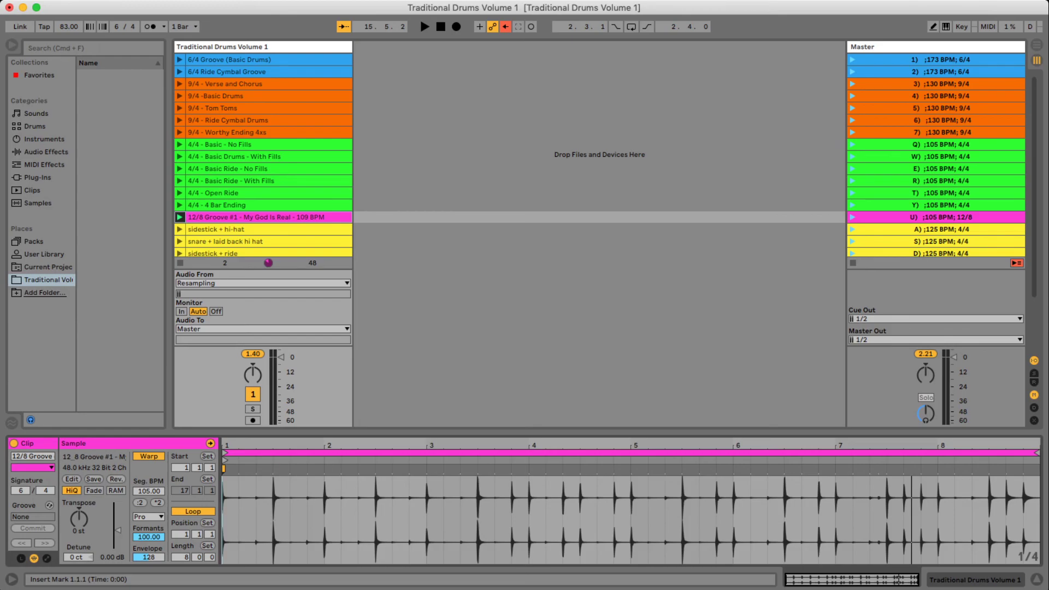
Add warp markers on the main hits of the 12/8 Groove #1 clip from bar 1 through the downbeat of bar 5.
{"action": "left_click", "coordinate": [272, 470]}
{"action": "double_click", "coordinate": [273, 469]}
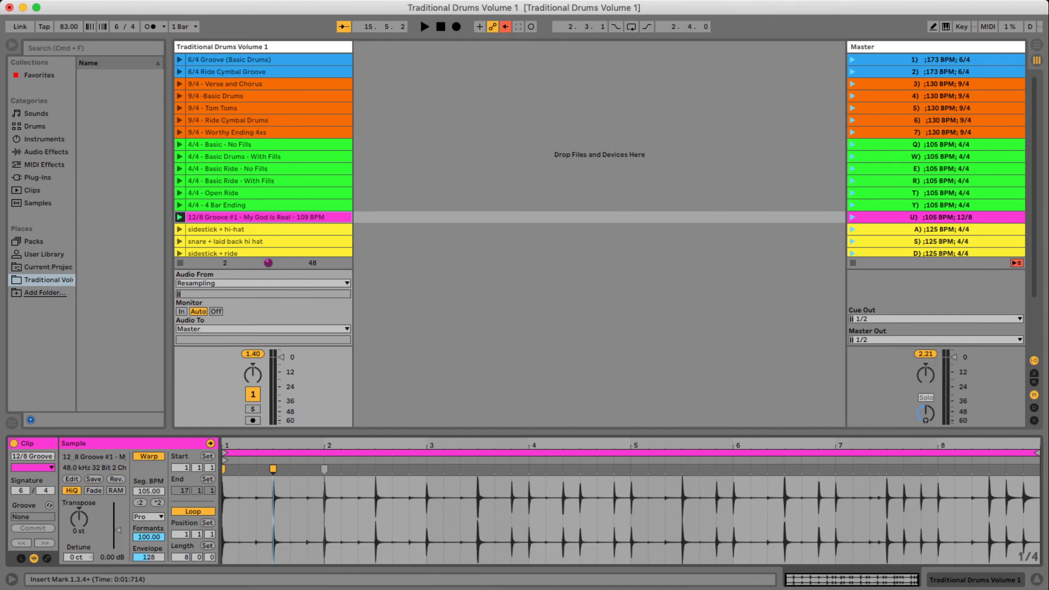
{"action": "double_click", "coordinate": [375, 469]}
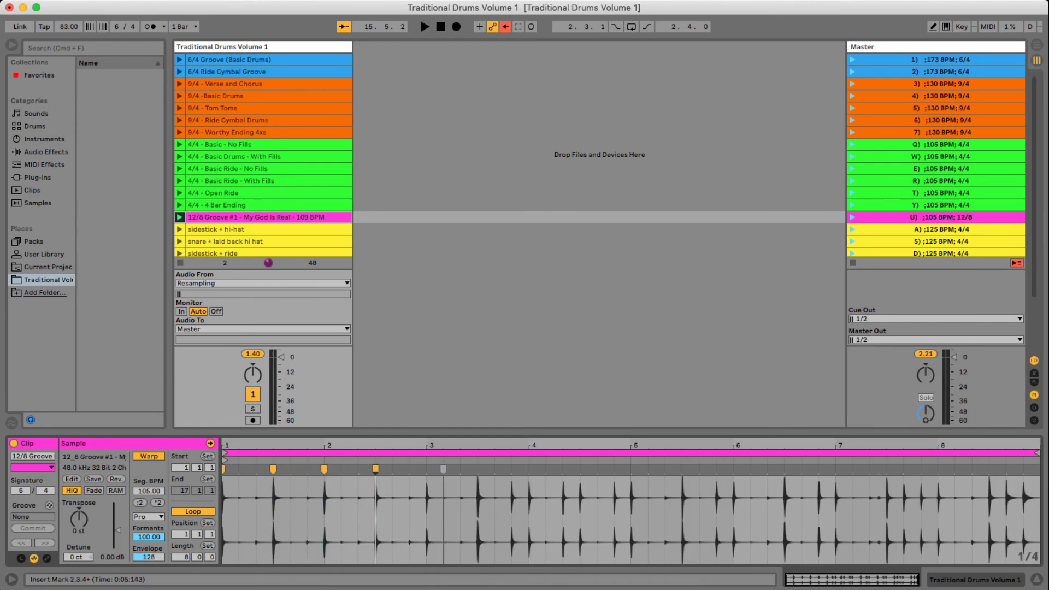
{"action": "double_click", "coordinate": [427, 470]}
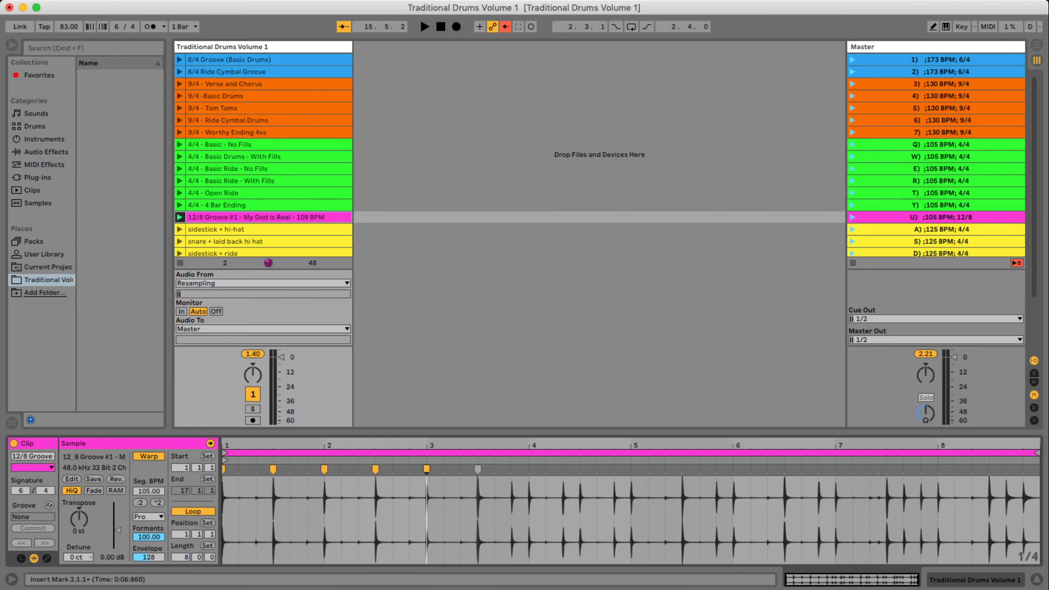
{"action": "double_click", "coordinate": [478, 469]}
{"action": "double_click", "coordinate": [530, 470]}
{"action": "double_click", "coordinate": [581, 470]}
{"action": "double_click", "coordinate": [614, 469]}
{"action": "double_click", "coordinate": [632, 470]}
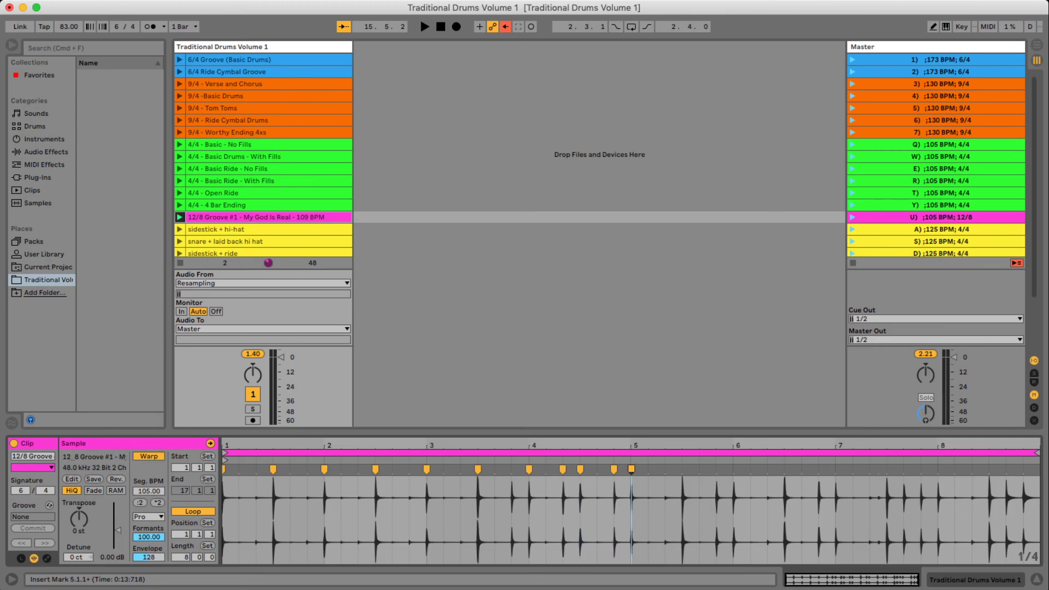
Add warp markers on the remaining hits of bar 5 and the hits of bar 6 in the 12/8 Groove #1 clip.
{"action": "double_click", "coordinate": [666, 469]}
{"action": "double_click", "coordinate": [682, 469]}
{"action": "double_click", "coordinate": [717, 469]}
{"action": "double_click", "coordinate": [734, 470]}
{"action": "double_click", "coordinate": [767, 470]}
{"action": "double_click", "coordinate": [751, 470]}
{"action": "double_click", "coordinate": [785, 470]}
{"action": "double_click", "coordinate": [819, 470]}
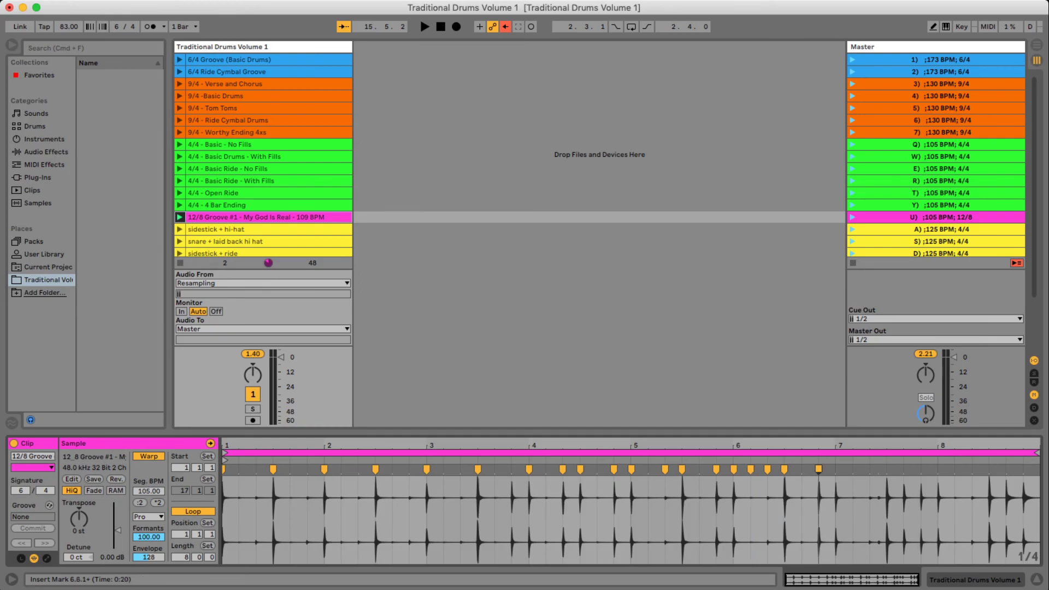
Add warp markers on the hits of bar 7 in the 12/8 Groove #1 clip, including the closely spaced ones mid-bar.
{"action": "double_click", "coordinate": [835, 469]}
{"action": "double_click", "coordinate": [887, 470]}
{"action": "double_click", "coordinate": [869, 469]}
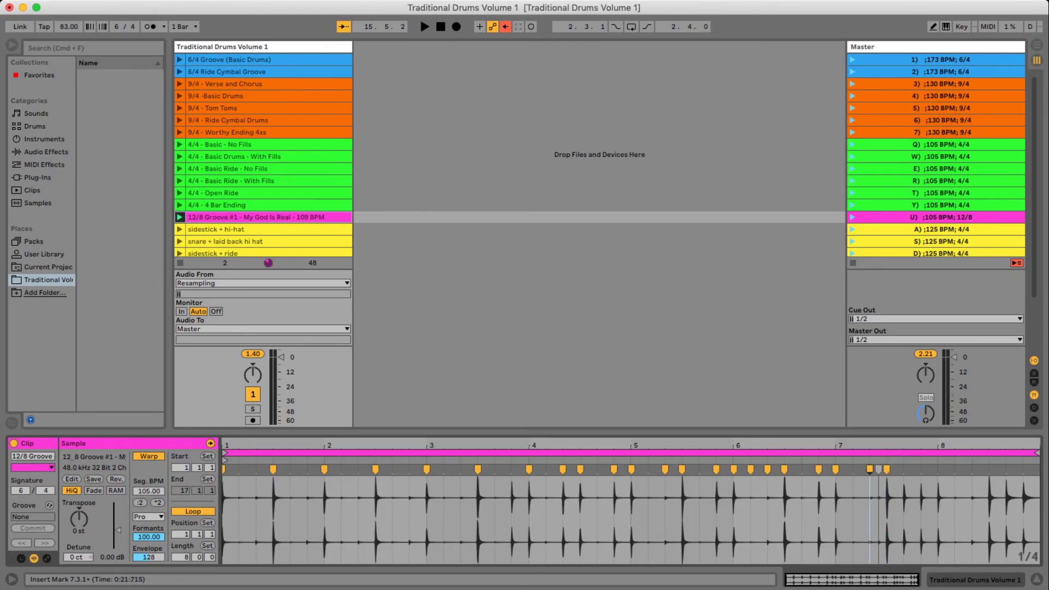
{"action": "double_click", "coordinate": [878, 469]}
{"action": "double_click", "coordinate": [903, 470]}
{"action": "double_click", "coordinate": [921, 469]}
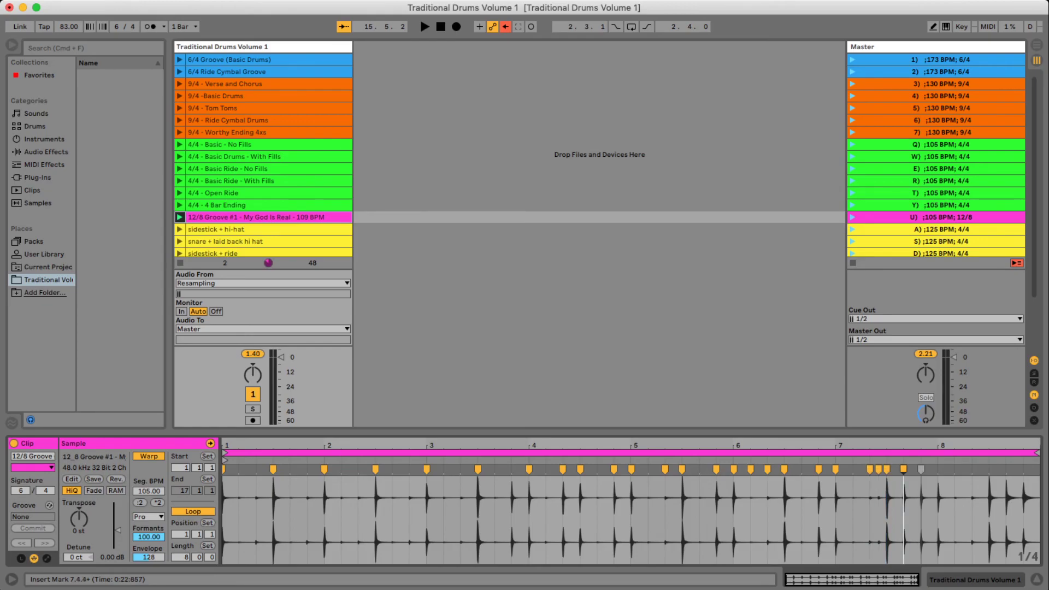
Add warp markers on every hit of bar 8 in the 12/8 Groove #1 clip, from its downbeat to the clip's end.
{"action": "double_click", "coordinate": [938, 469]}
{"action": "double_click", "coordinate": [972, 469]}
{"action": "double_click", "coordinate": [955, 470]}
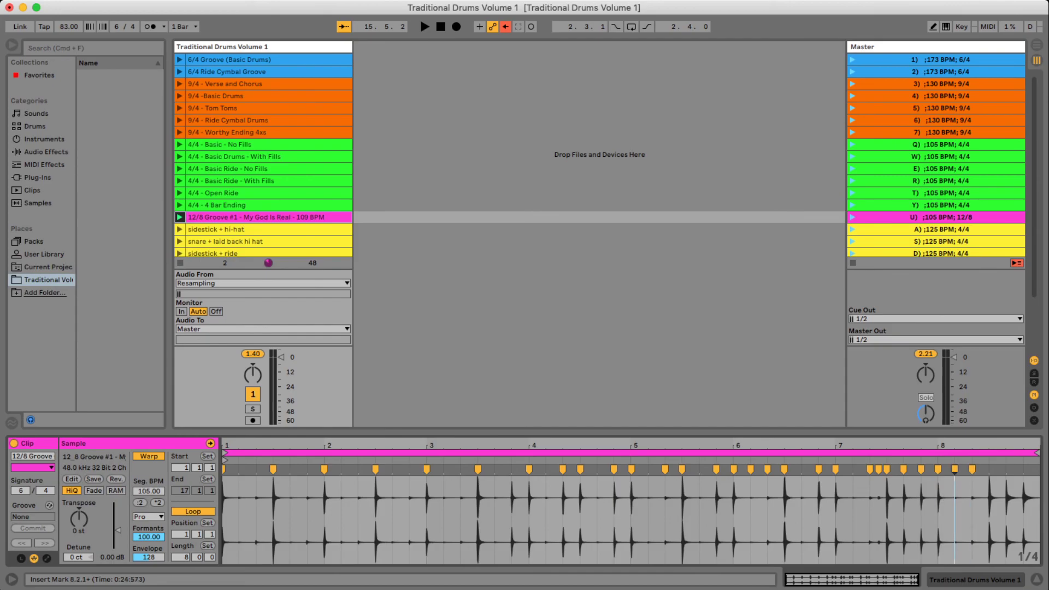
{"action": "double_click", "coordinate": [989, 469]}
{"action": "double_click", "coordinate": [1007, 469]}
{"action": "double_click", "coordinate": [1024, 470]}
Add warp markers on the softer in-between hits of bars 1 and 2 in the 12/8 Groove #1 clip.
{"action": "double_click", "coordinate": [257, 469]}
{"action": "double_click", "coordinate": [239, 470]}
{"action": "double_click", "coordinate": [291, 470]}
{"action": "double_click", "coordinate": [307, 470]}
{"action": "double_click", "coordinate": [341, 470]}
{"action": "double_click", "coordinate": [359, 469]}
Check the warp markers of the 4/4 Basic - No Fills, Basic Drums - With Fills and Basic Ride - With Fills clips.
{"action": "left_click", "coordinate": [236, 157]}
{"action": "left_click", "coordinate": [235, 145]}
{"action": "left_click", "coordinate": [235, 156]}
{"action": "left_click", "coordinate": [235, 181]}
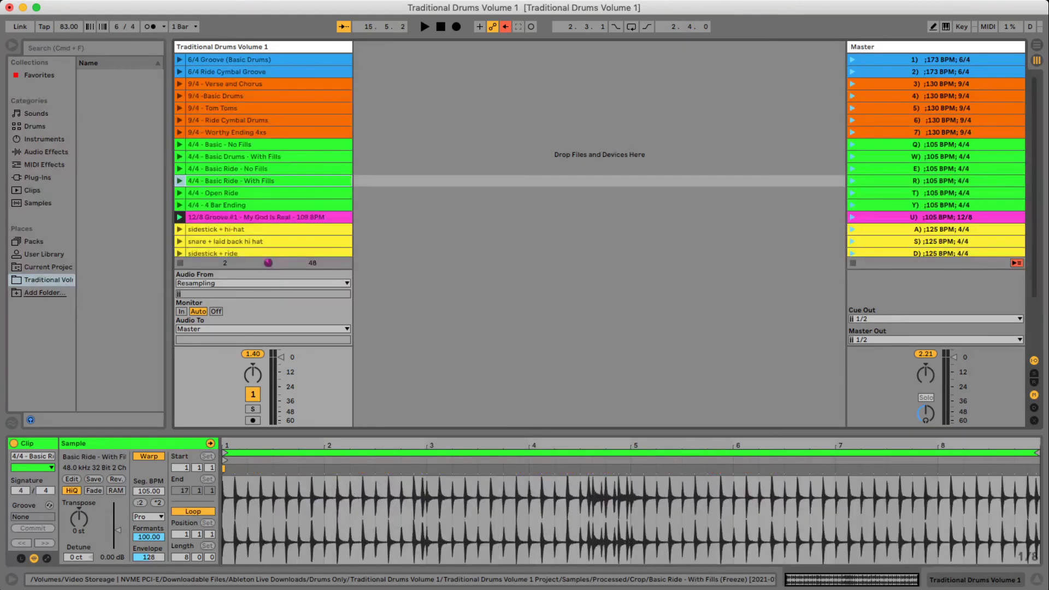
Inspect the warp markers of the 9/4 clips, from Verse and Chorus through Worthy Ending 4xs.
{"action": "left_click", "coordinate": [235, 108]}
{"action": "left_click", "coordinate": [235, 84]}
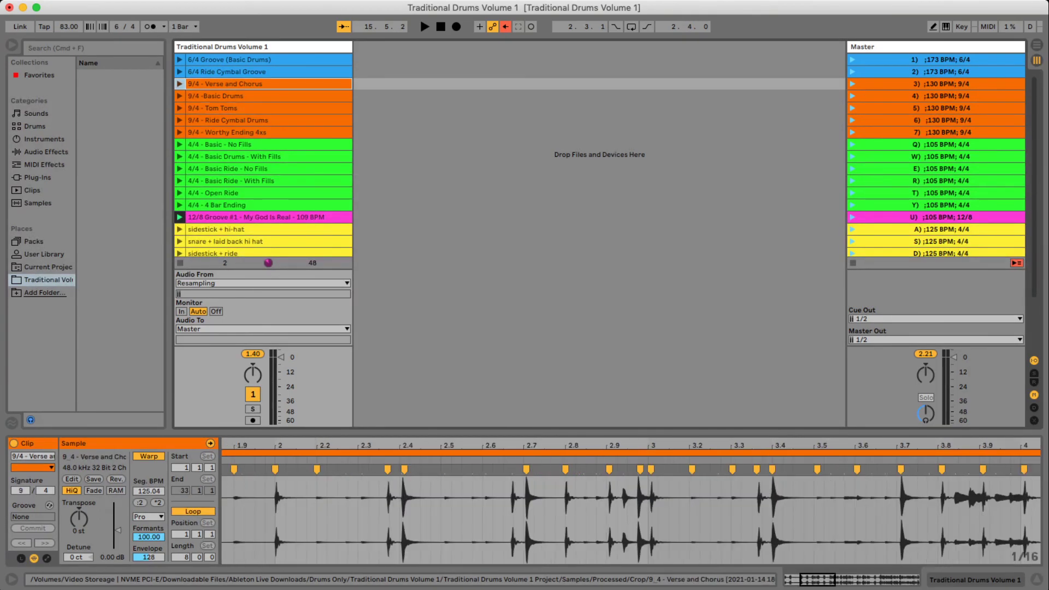
{"action": "left_click", "coordinate": [235, 97]}
{"action": "left_click", "coordinate": [235, 108]}
{"action": "left_click", "coordinate": [235, 121]}
{"action": "left_click", "coordinate": [235, 132]}
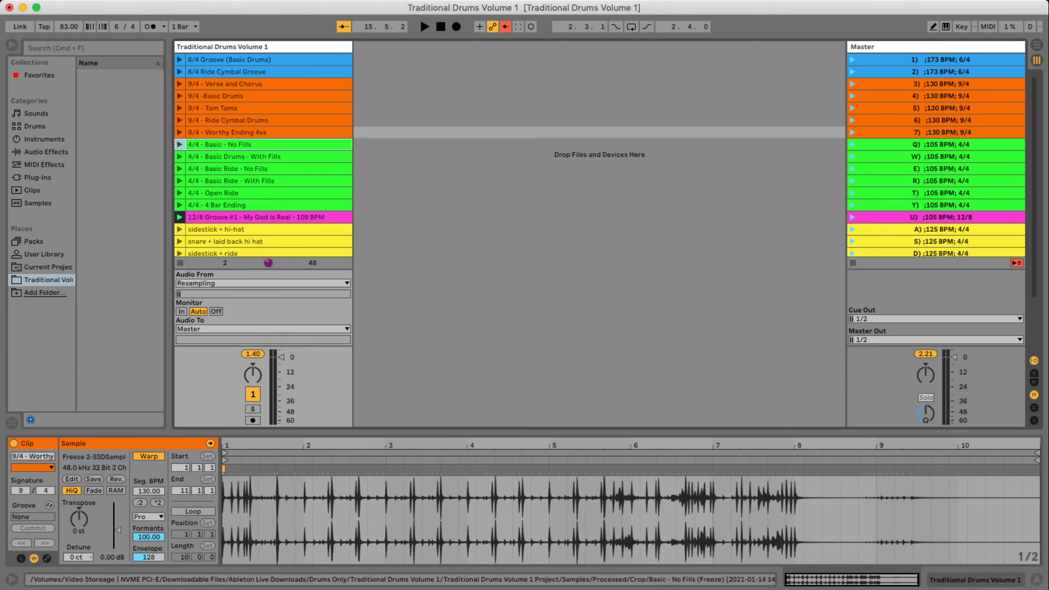
Review the 4/4 clips down to Basic Ride - No Fills, and reopen the 6/4 Groove (Basic Drums) clip to view its warp markers.
{"action": "key", "text": "Down"}
{"action": "key", "text": "Down"}
{"action": "key", "text": "Down"}
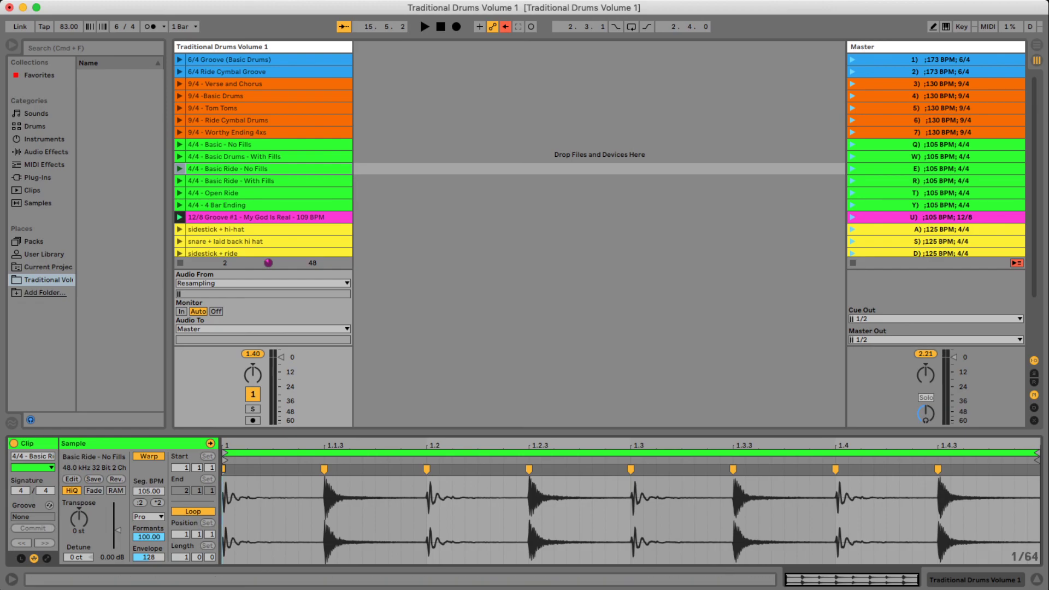
{"action": "left_click", "coordinate": [230, 60]}
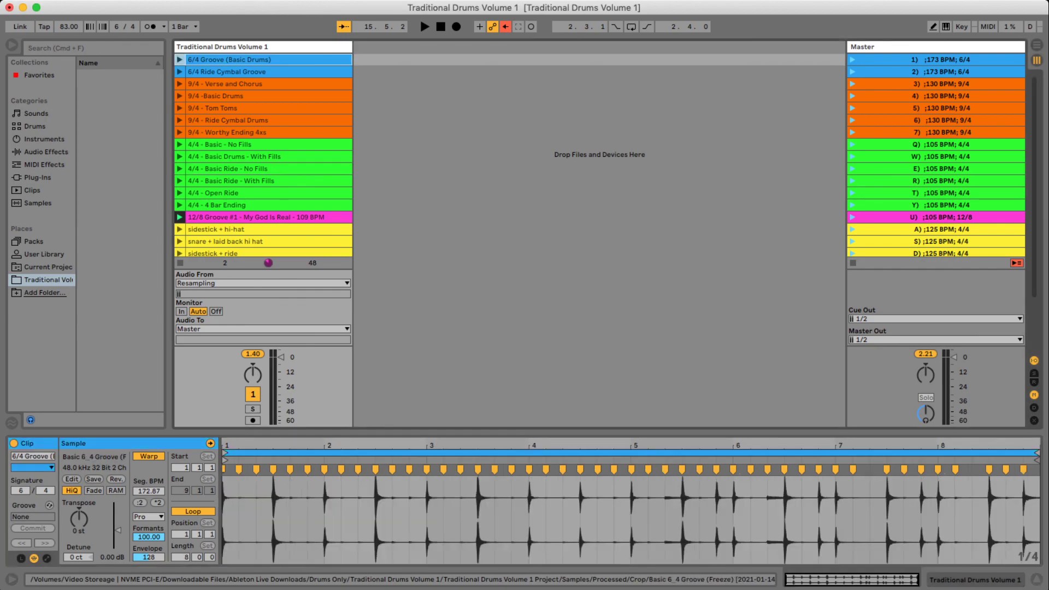